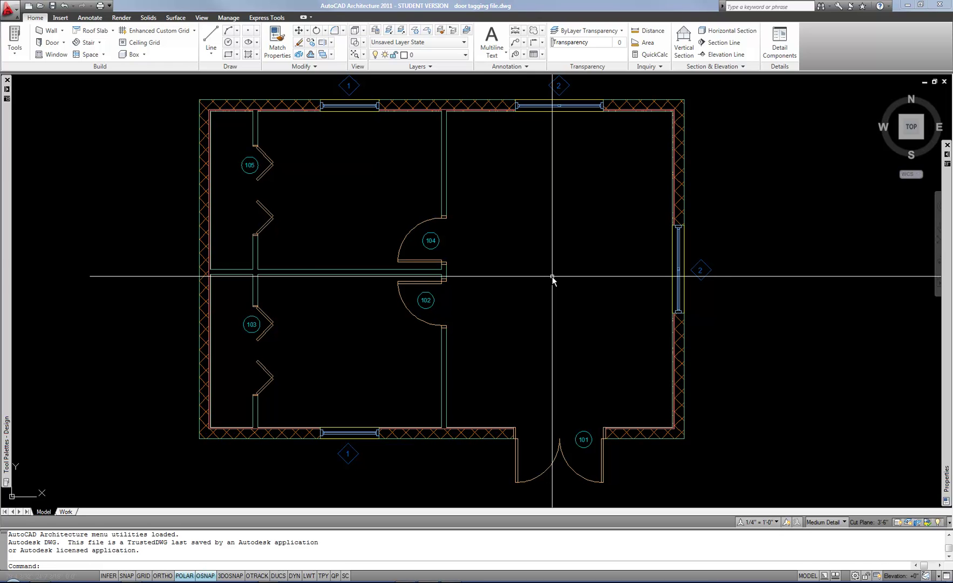
# Examine the design and extended property data of the hinged door tagged 104.
pyautogui.scroll(-5, 552, 278)
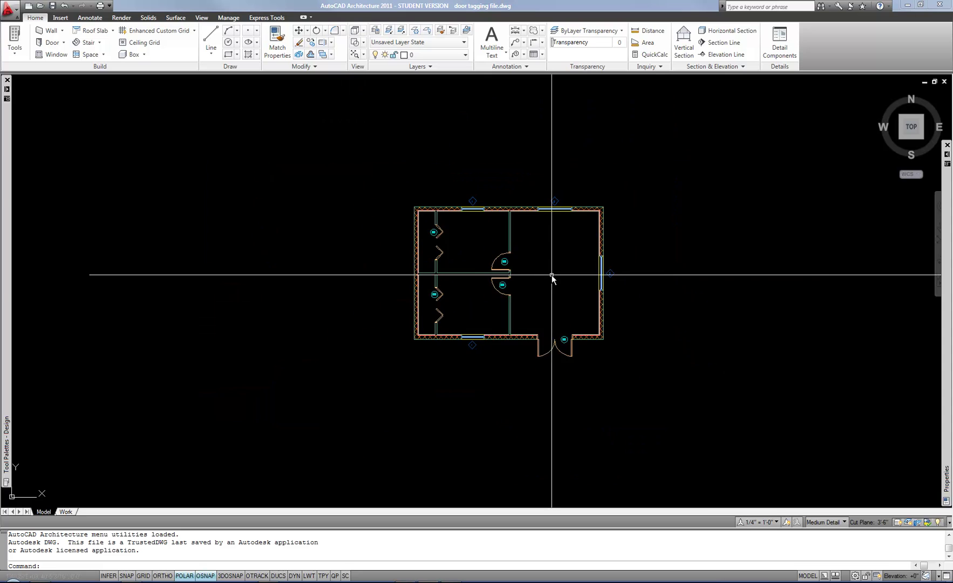
pyautogui.scroll(4, 506, 289)
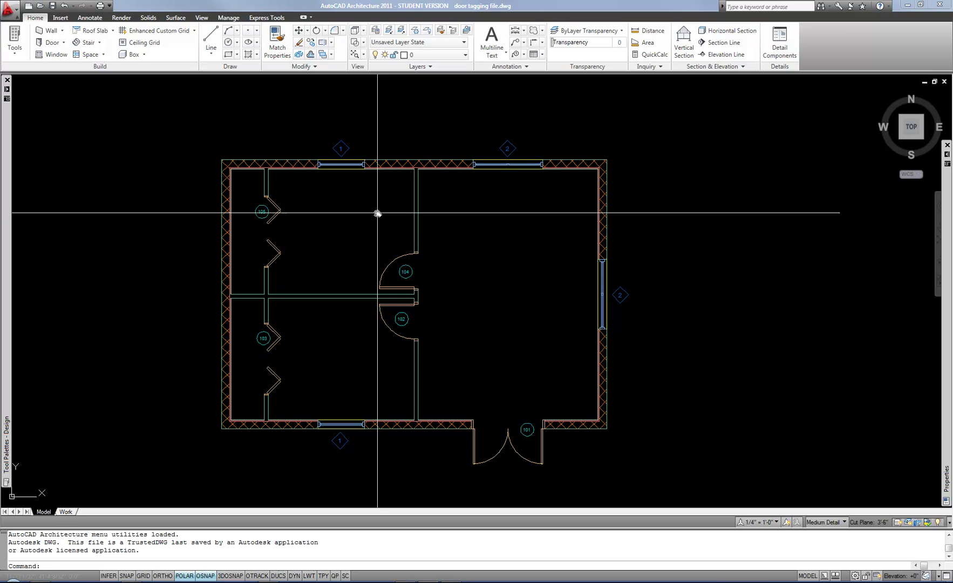
pyautogui.scroll(2, 393, 262)
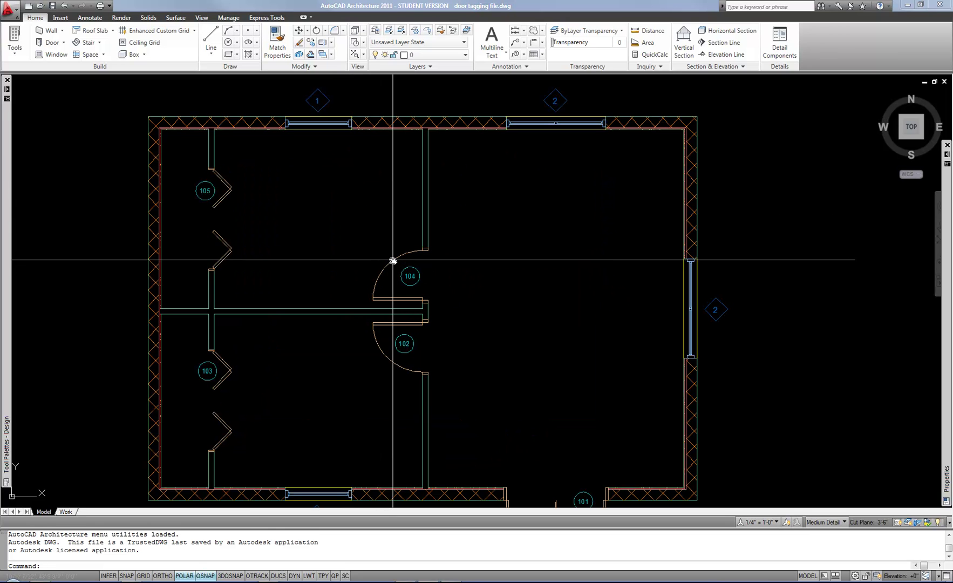
pyautogui.click(393, 261)
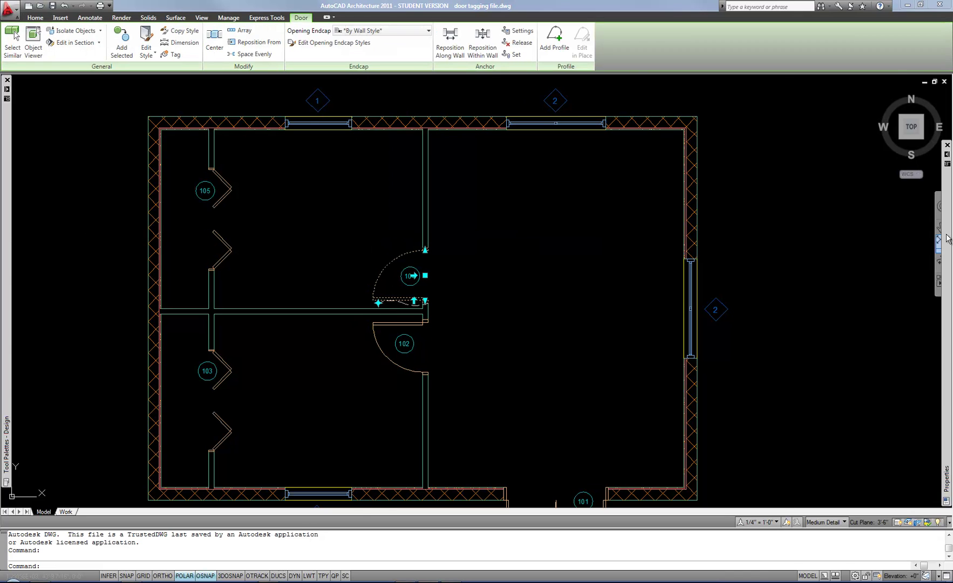
pyautogui.moveTo(948, 238)
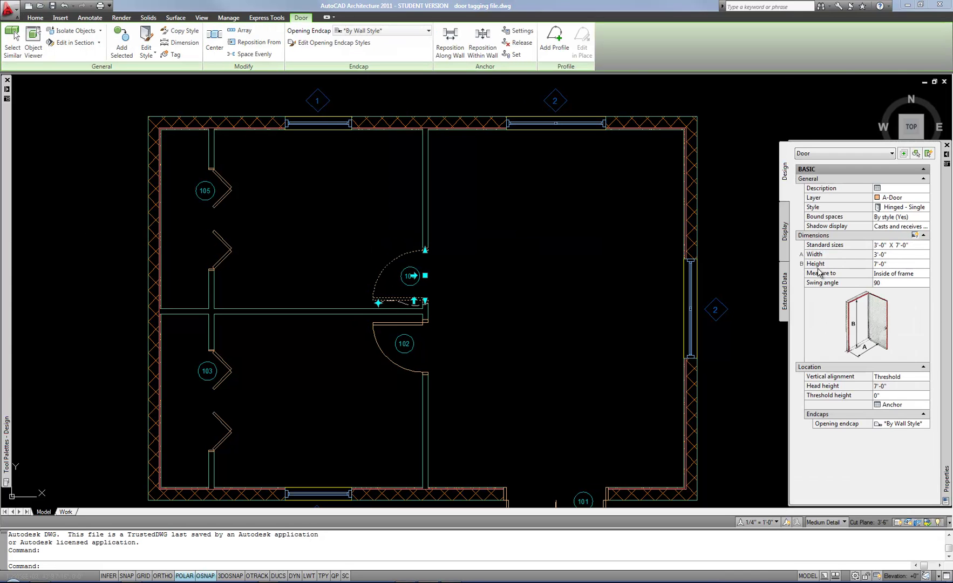
pyautogui.click(784, 282)
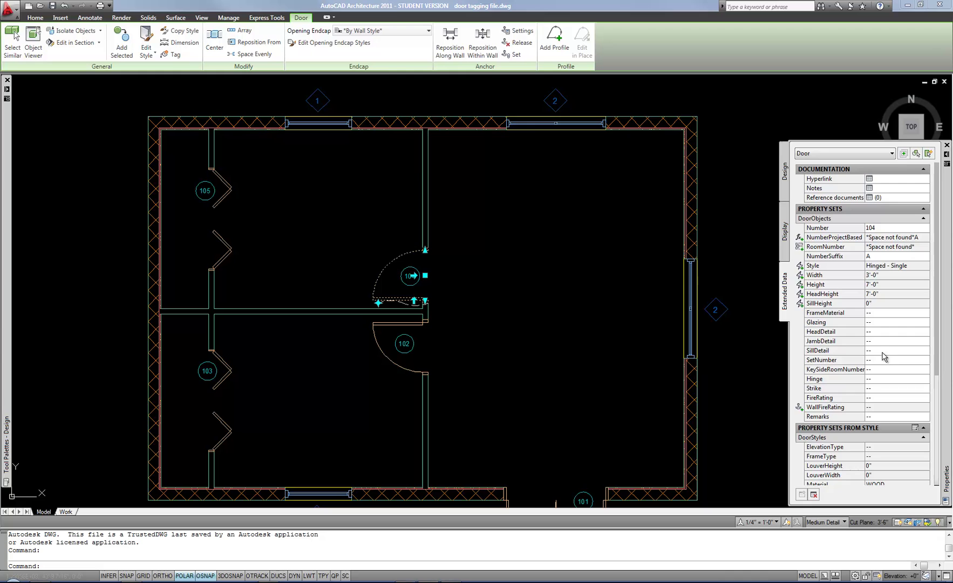
pyautogui.press('Escape')
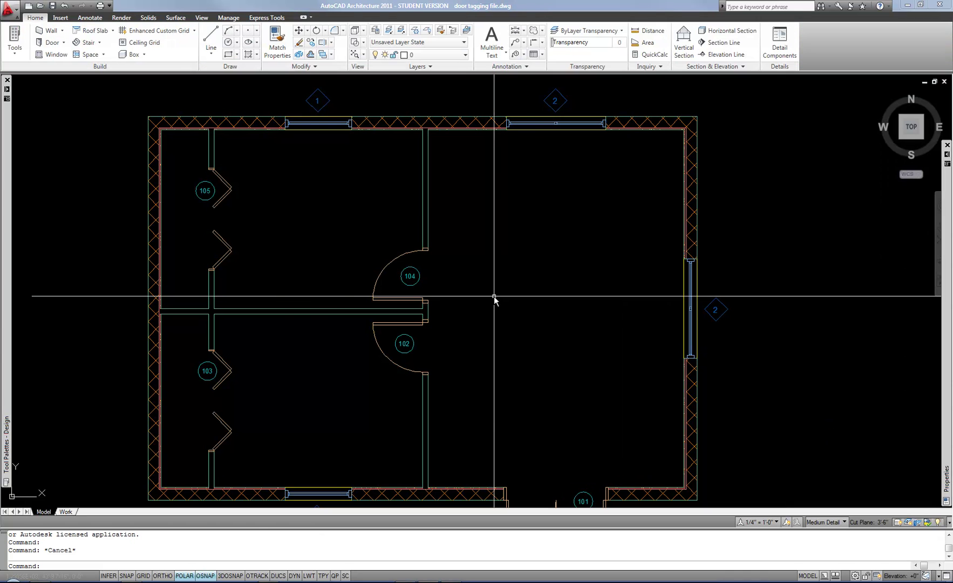
# Switch the tool palettes to the Document group and display its tag and scheduling tools.
pyautogui.scroll(-2, 492, 297)
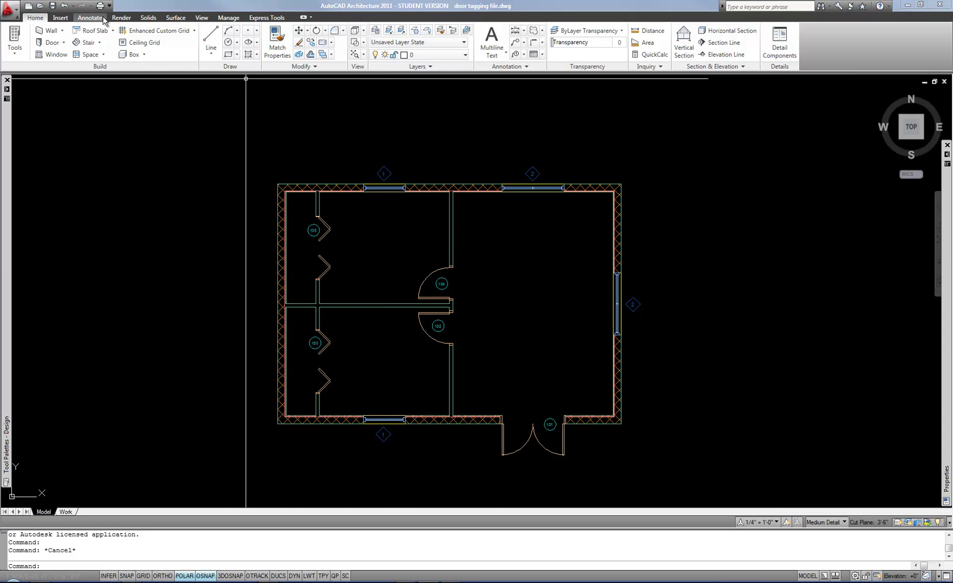
pyautogui.click(122, 25)
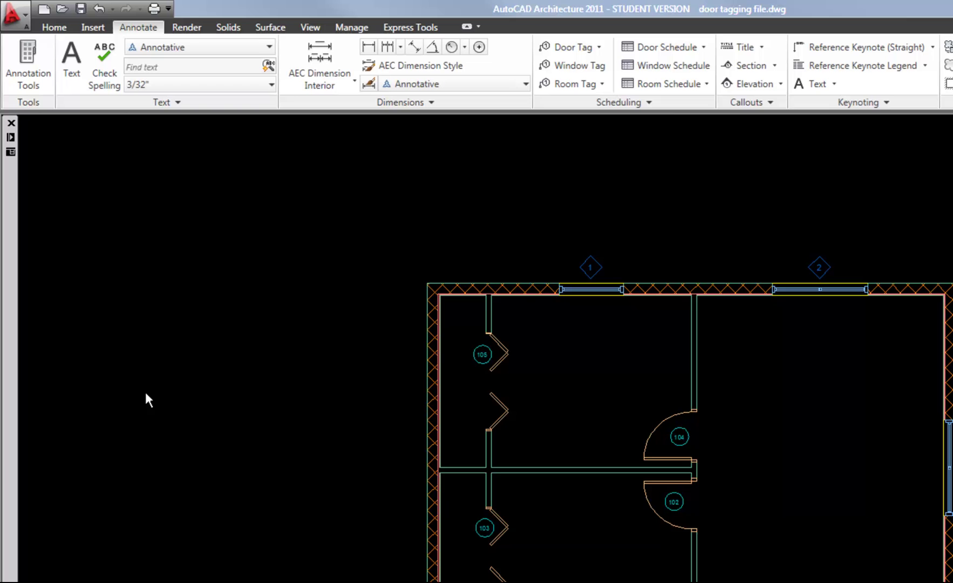
pyautogui.moveTo(9, 299)
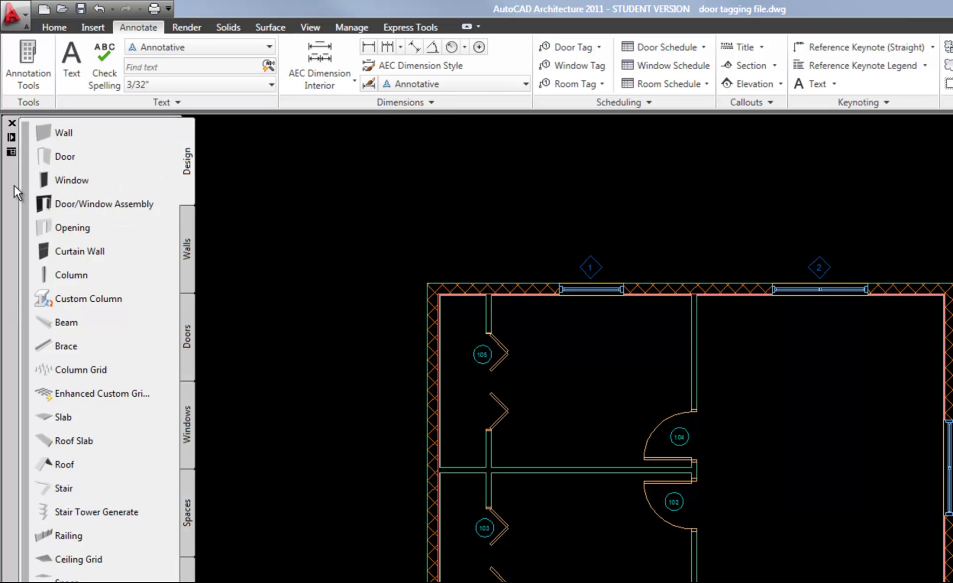
pyautogui.click(11, 151)
pyautogui.click(53, 439)
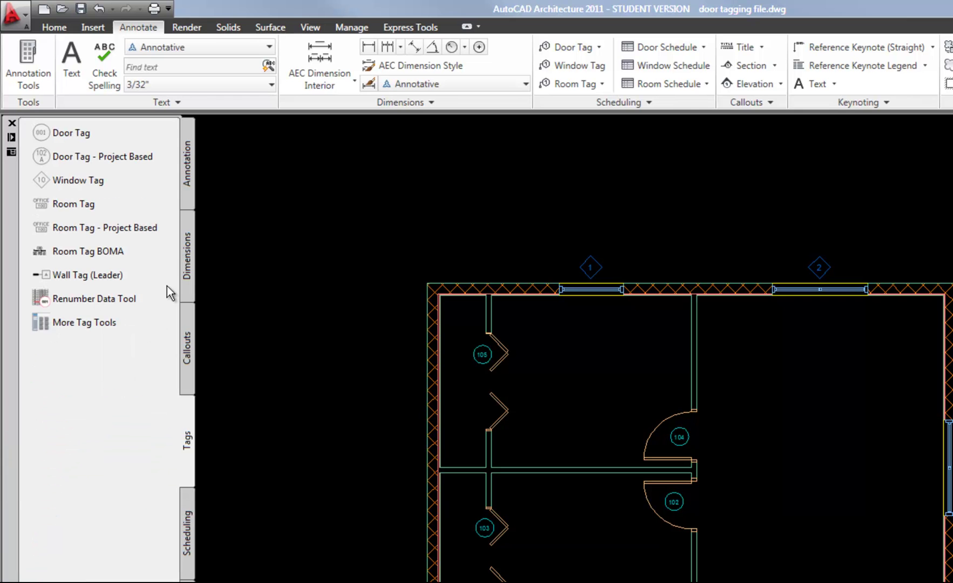
pyautogui.click(184, 510)
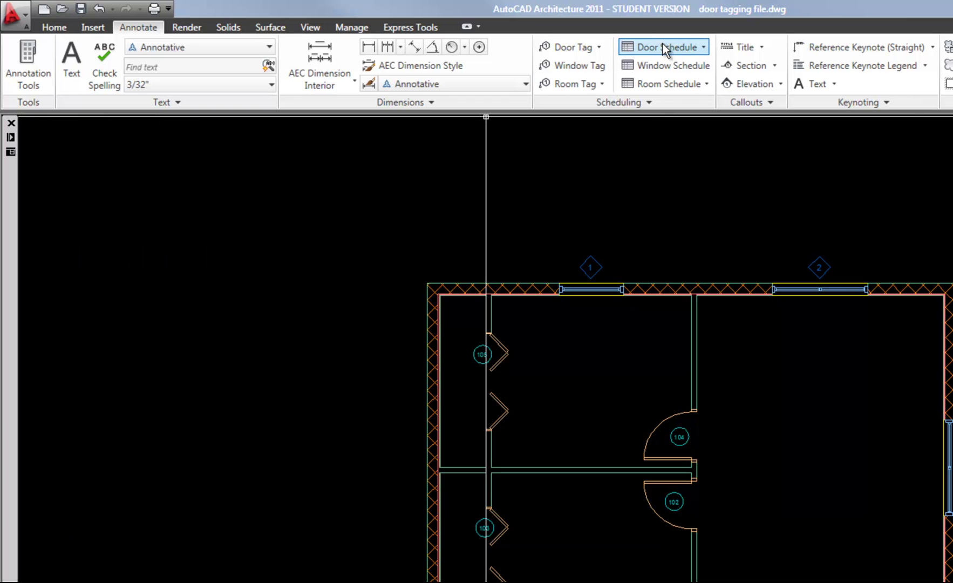
# Create a standard Door Schedule from all the doors in the floor plan and place the table in the empty space east of the building.
pyautogui.click(698, 48)
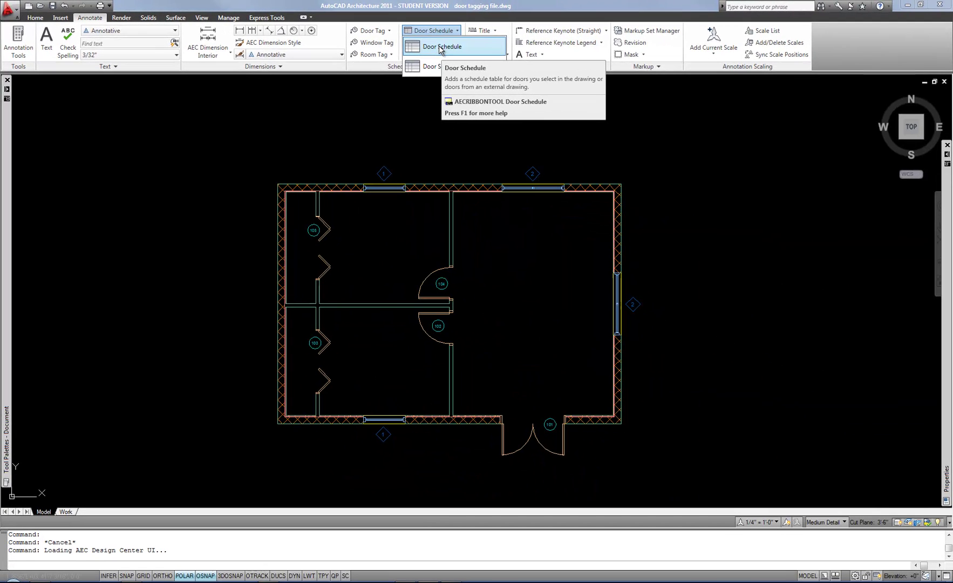
pyautogui.click(441, 47)
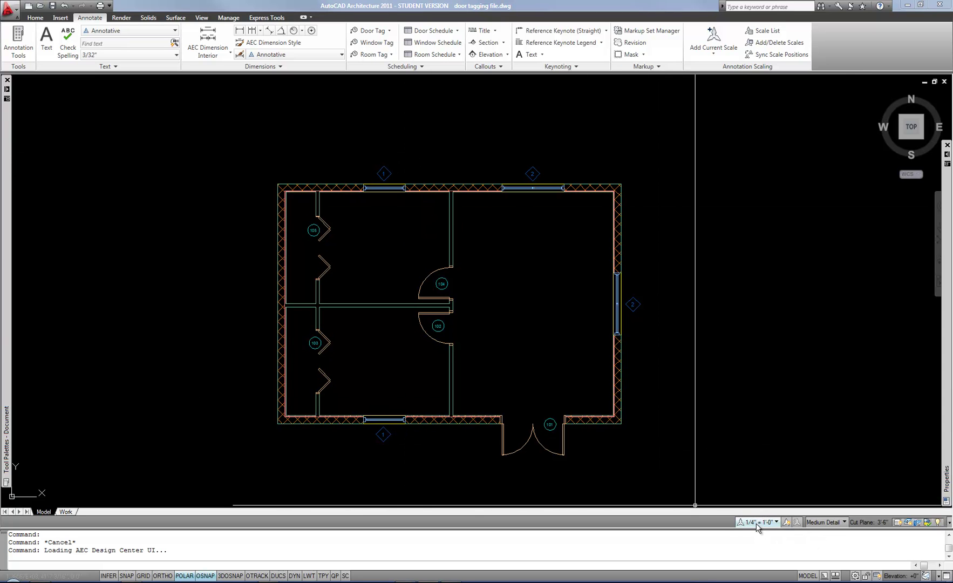
pyautogui.click(429, 35)
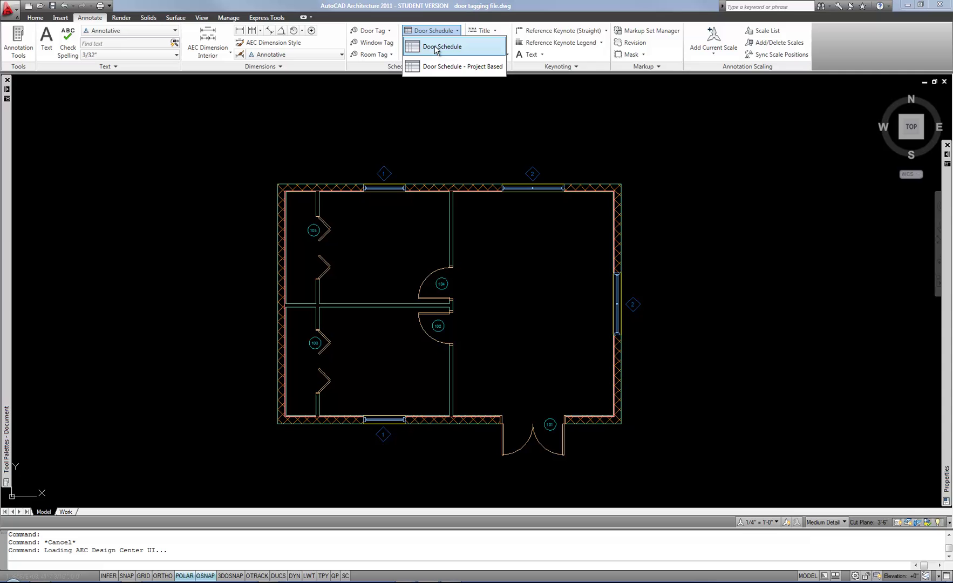
pyautogui.click(435, 48)
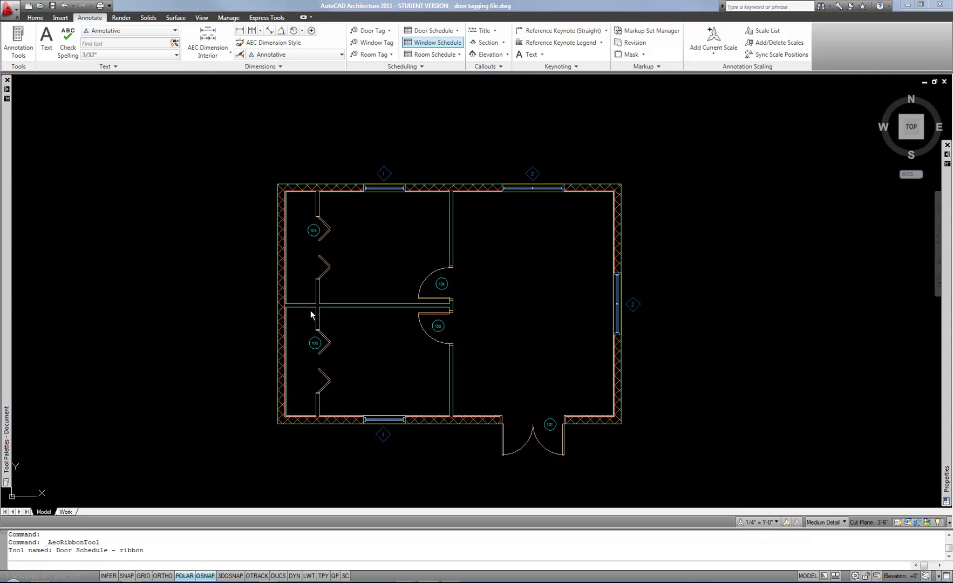
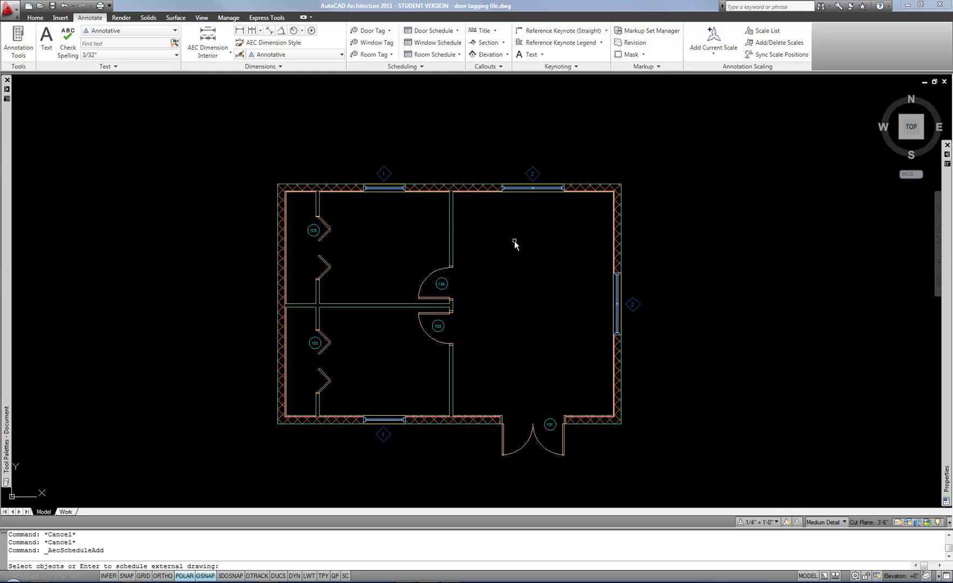
pyautogui.click(205, 126)
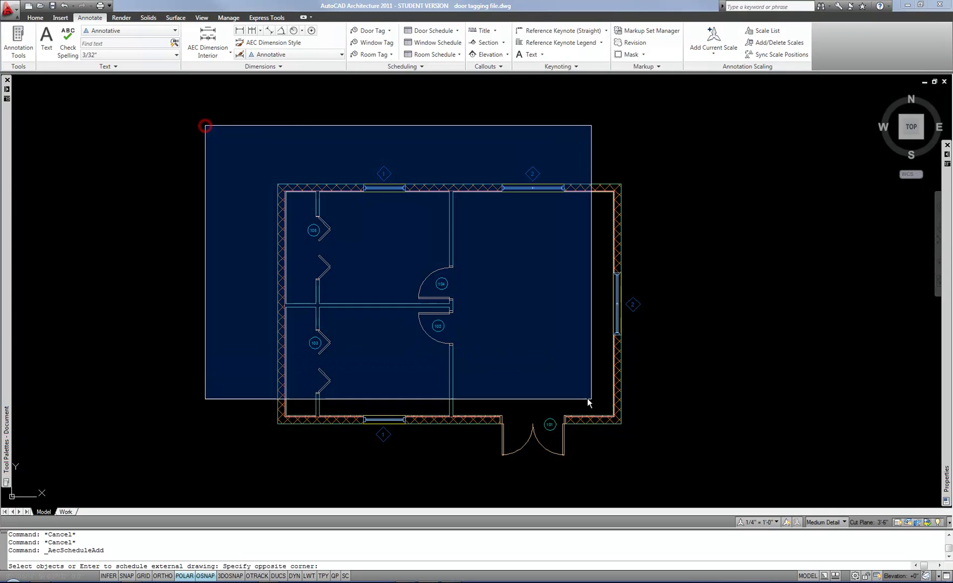
pyautogui.click(698, 479)
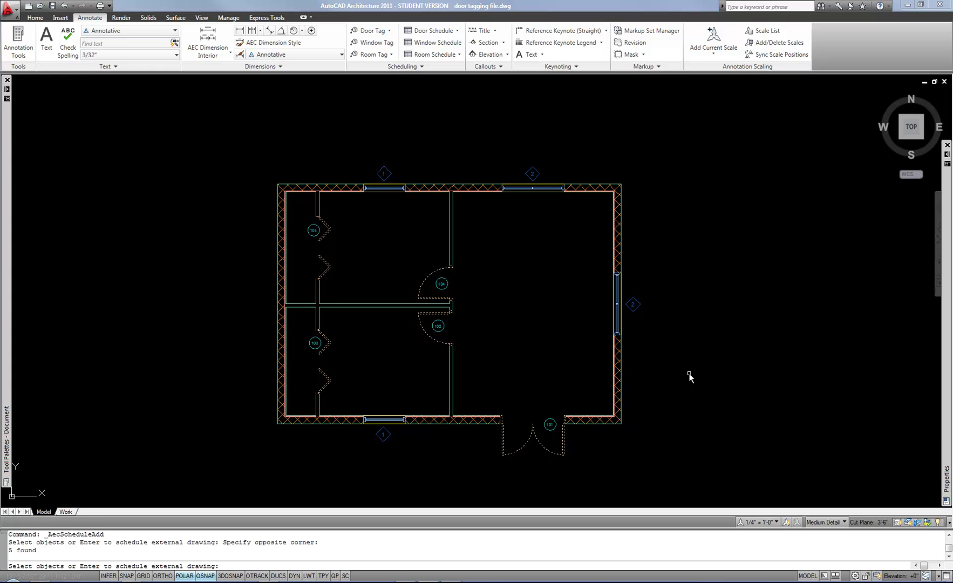
pyautogui.press('Return')
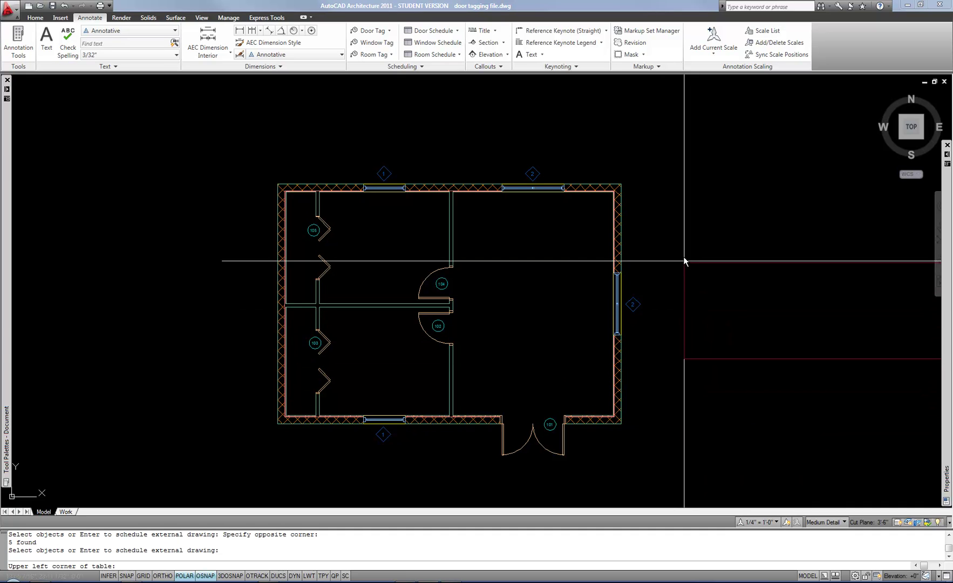
pyautogui.scroll(-3, 680, 247)
pyautogui.moveTo(666, 246); pyautogui.dragTo(533, 276, button='middle')
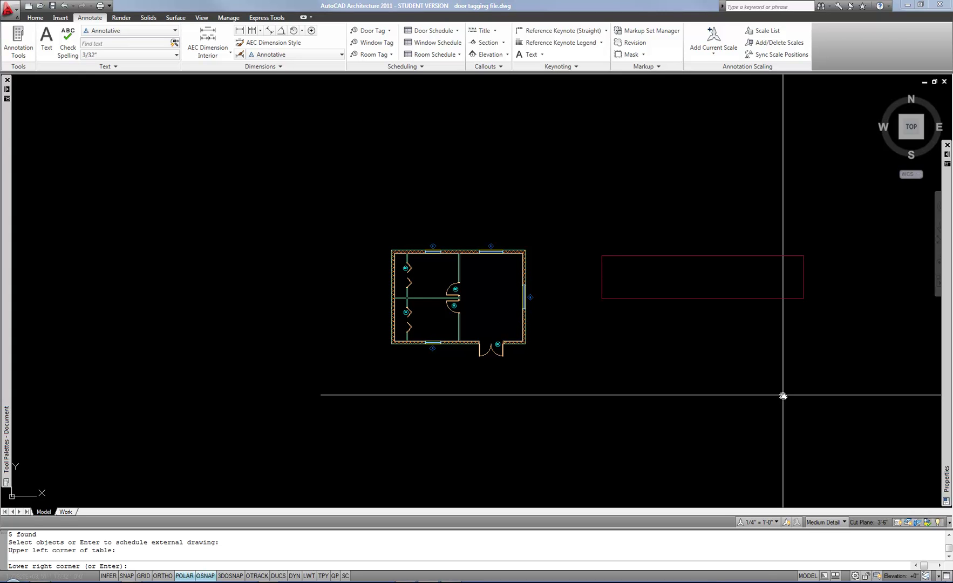
pyautogui.click(782, 395)
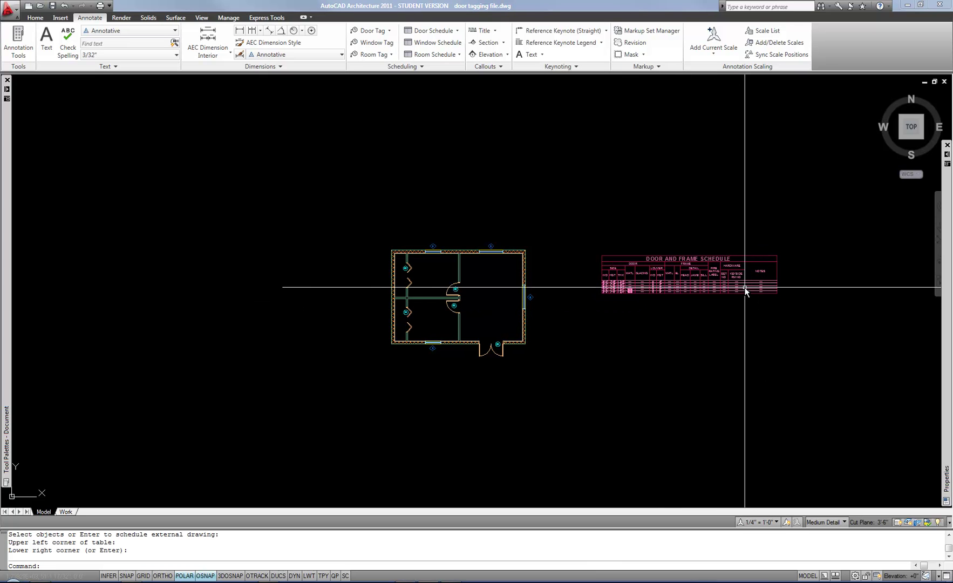
# Open the style properties of the door and frame schedule table for editing.
pyautogui.scroll(6, 736, 283)
pyautogui.scroll(-2, 512, 385)
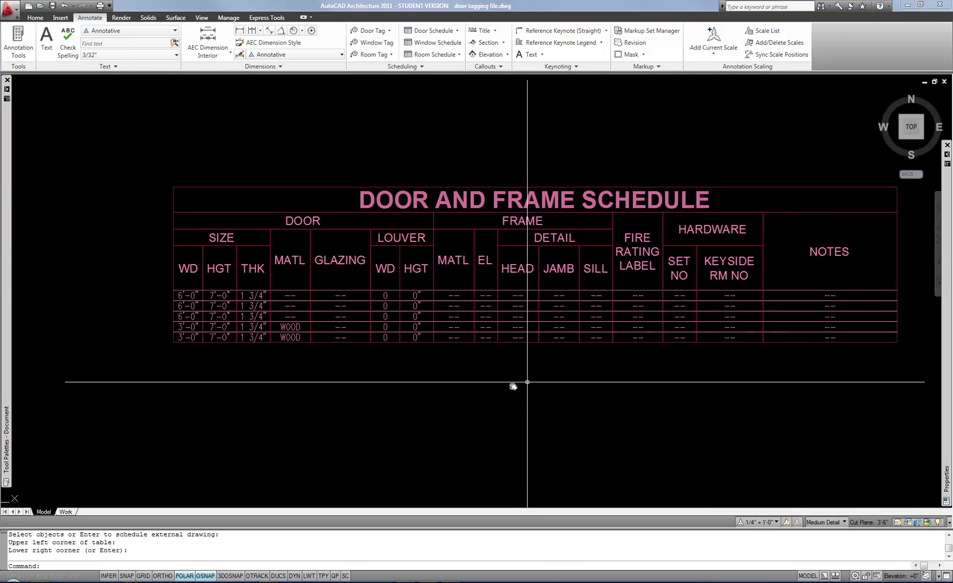
pyautogui.scroll(4, 498, 388)
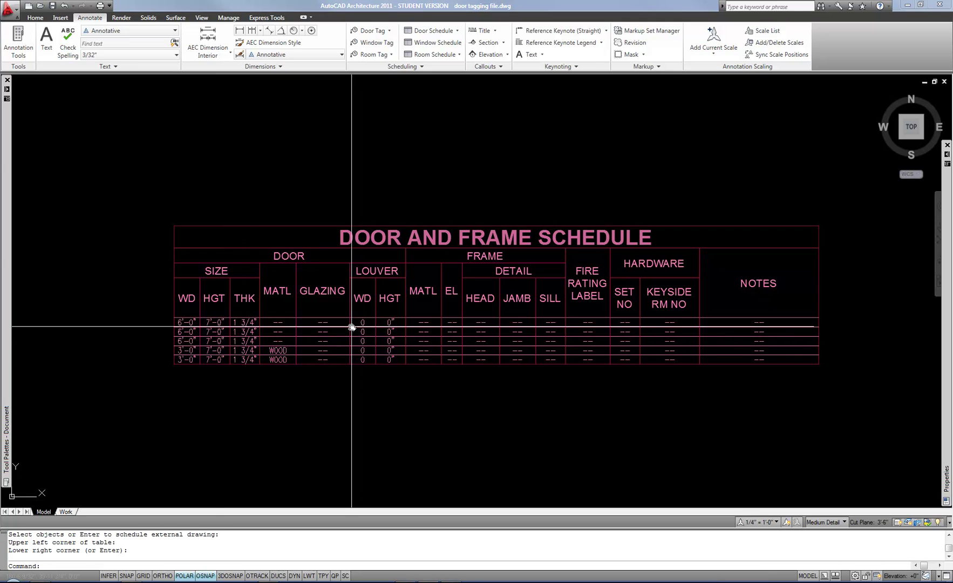
pyautogui.moveTo(349, 328); pyautogui.dragTo(353, 356, button='middle')
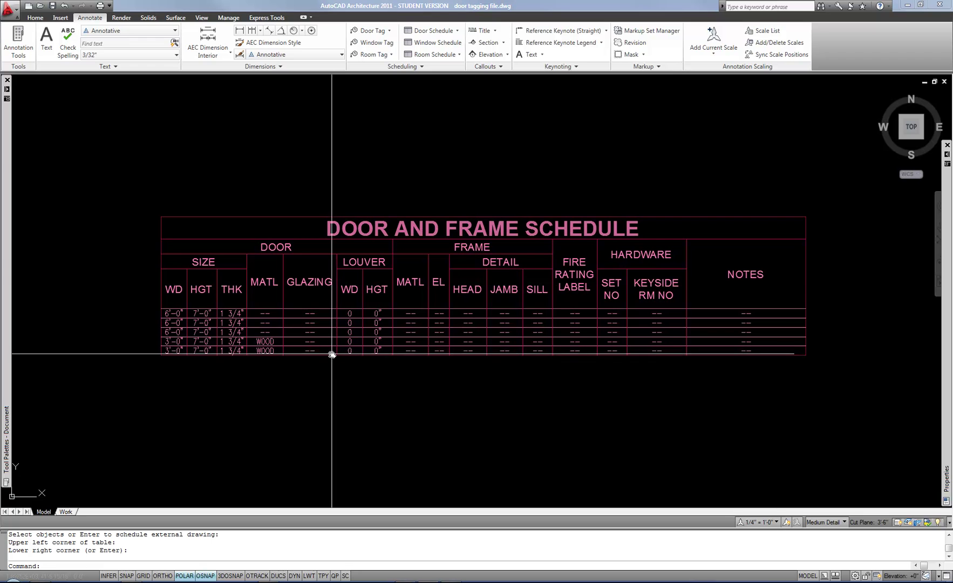
pyautogui.press('Return')
pyautogui.click(310, 282)
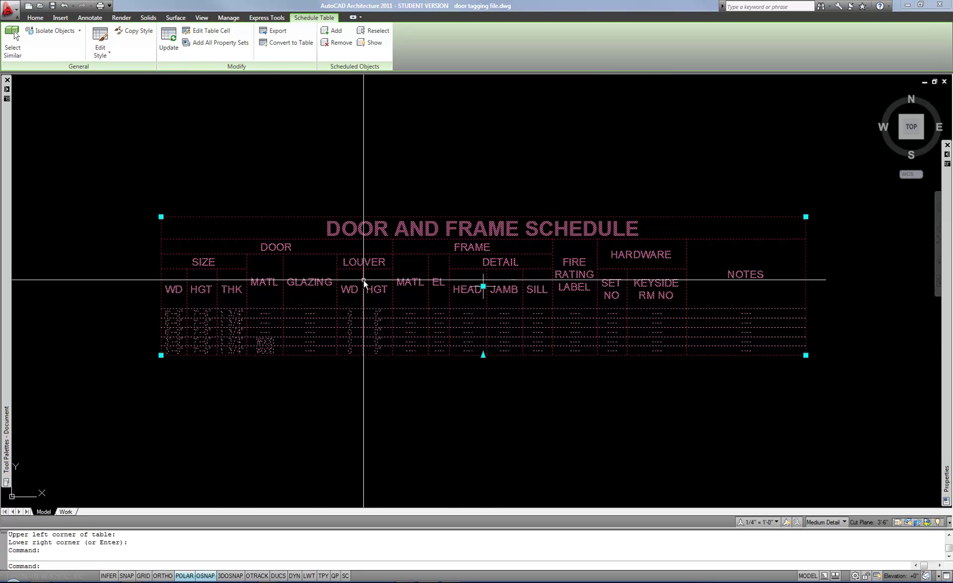
pyautogui.rightClick(359, 236)
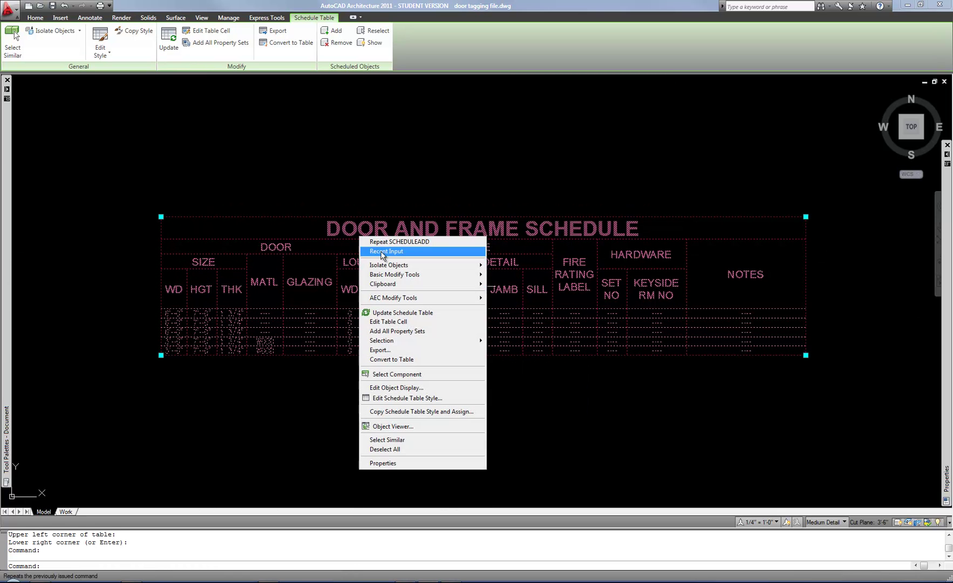
pyautogui.click(431, 317)
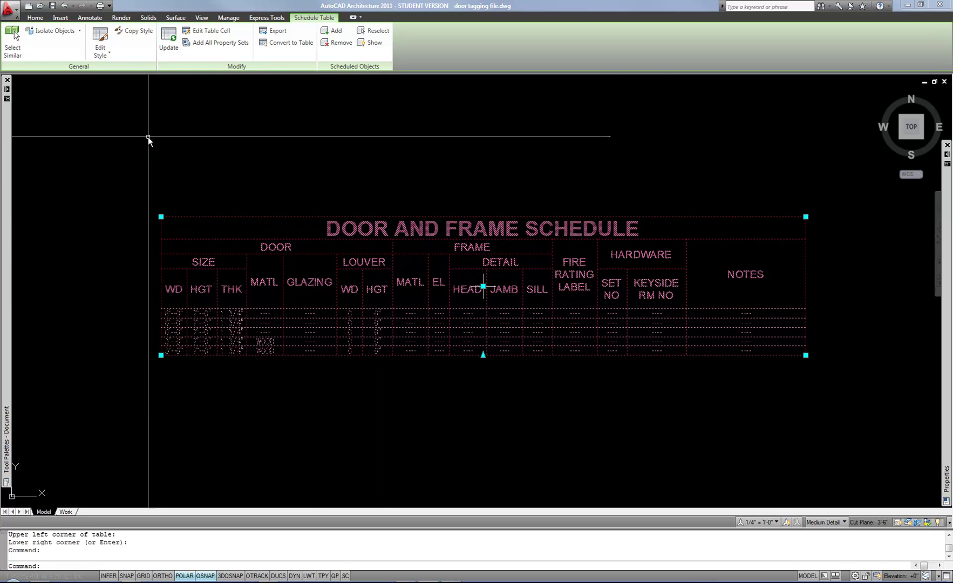
pyautogui.click(103, 39)
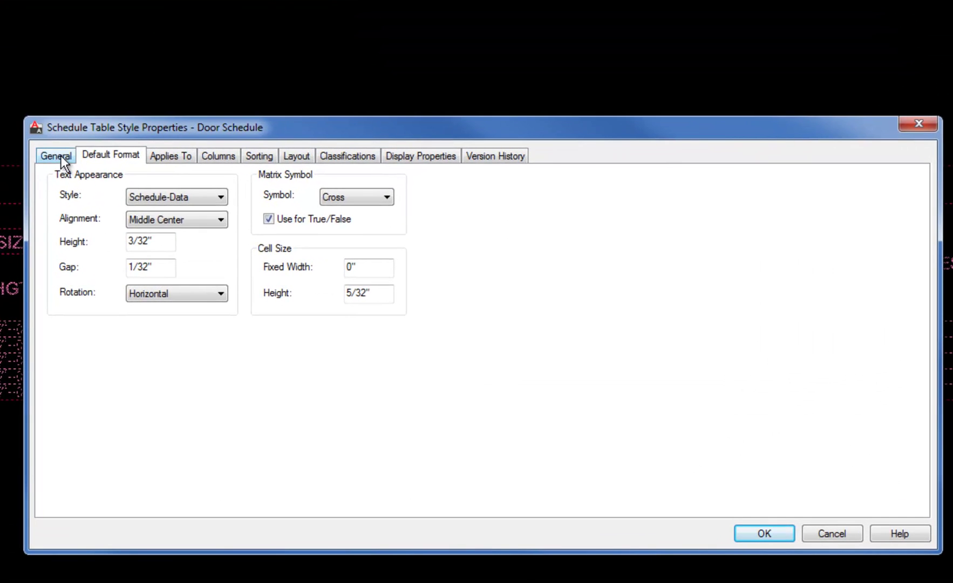
# Review the General, Default Format, Applies To and Columns settings of the door schedule style.
pyautogui.click(60, 155)
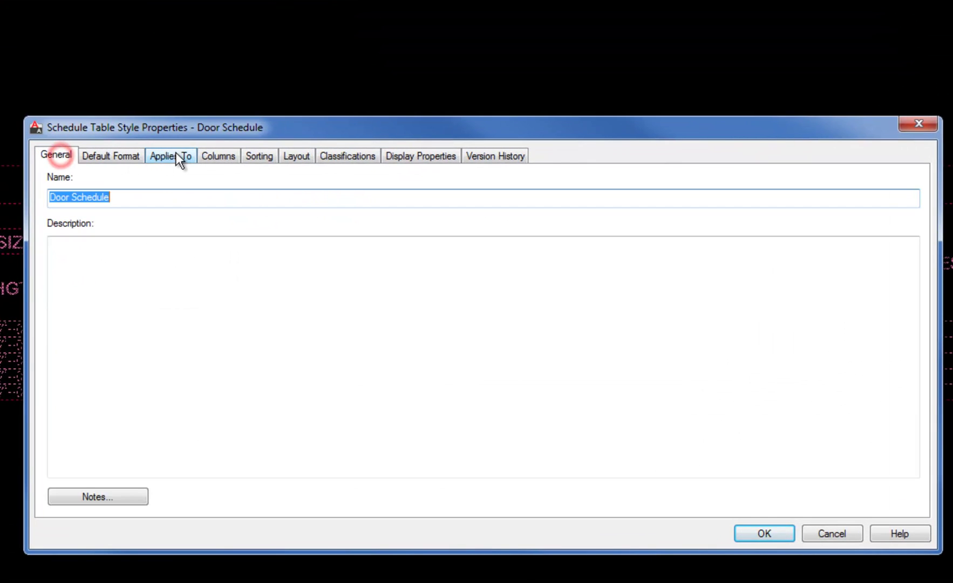
pyautogui.click(130, 155)
pyautogui.click(171, 154)
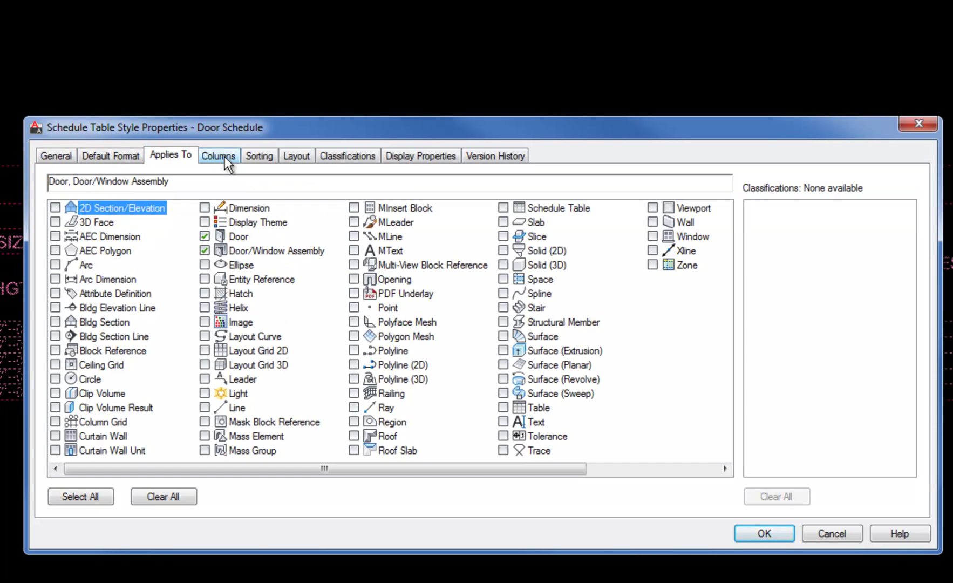
pyautogui.click(224, 155)
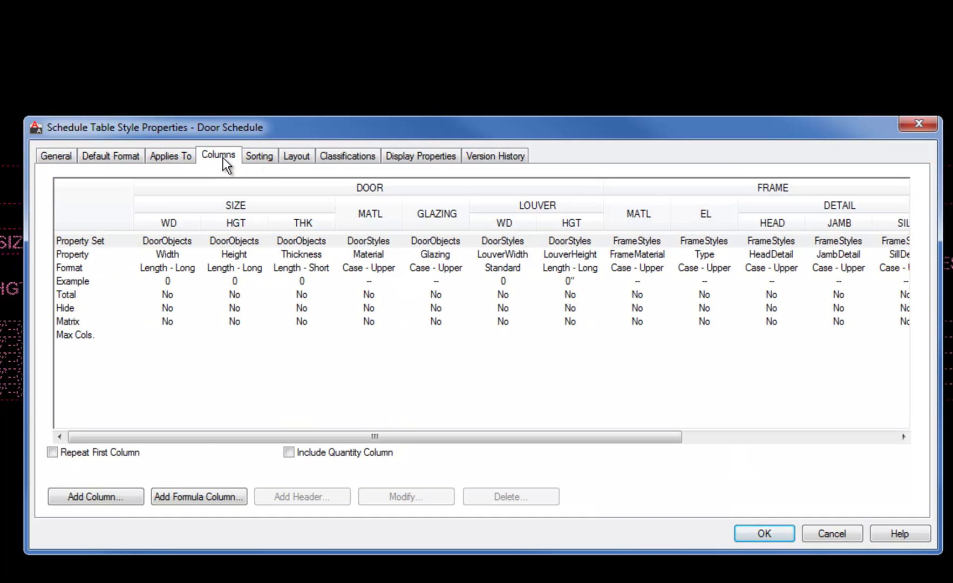
# Set the door schedule's default text style to Annotative and apply the style change to the table.
pyautogui.click(125, 156)
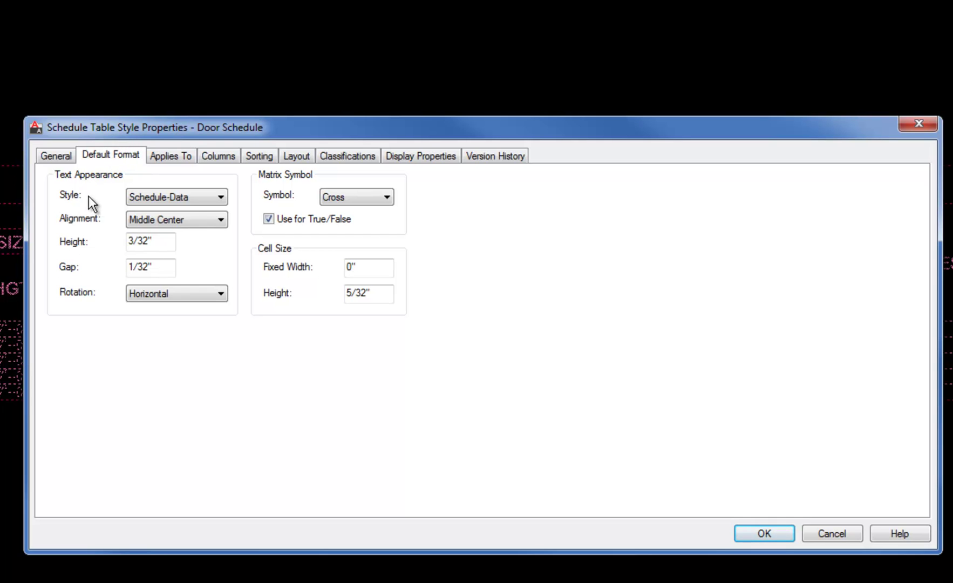
pyautogui.moveTo(212, 136)
pyautogui.mouseDown()
pyautogui.moveTo(270, 118)
pyautogui.moveTo(316, 131)
pyautogui.mouseUp()
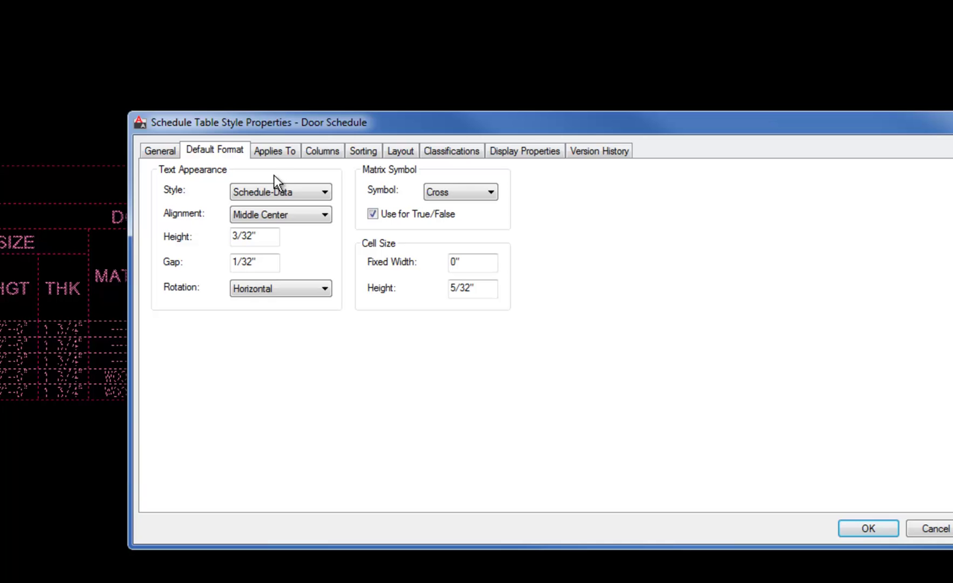
pyautogui.click(324, 192)
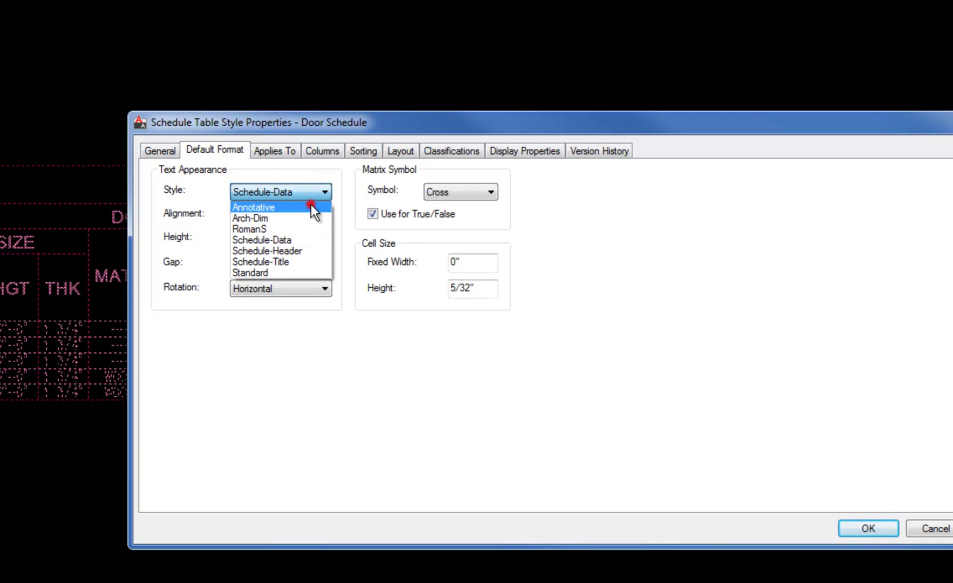
pyautogui.click(311, 207)
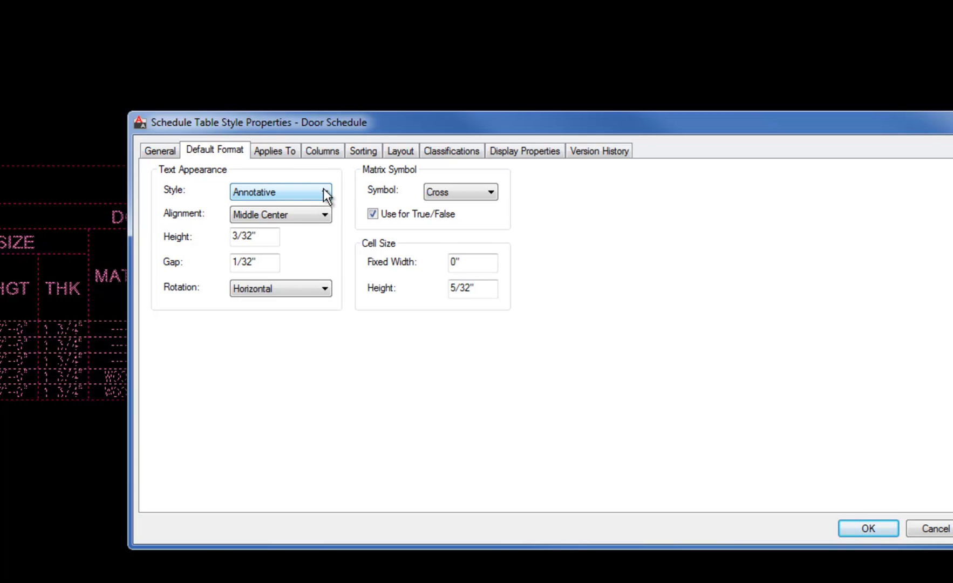
pyautogui.click(324, 190)
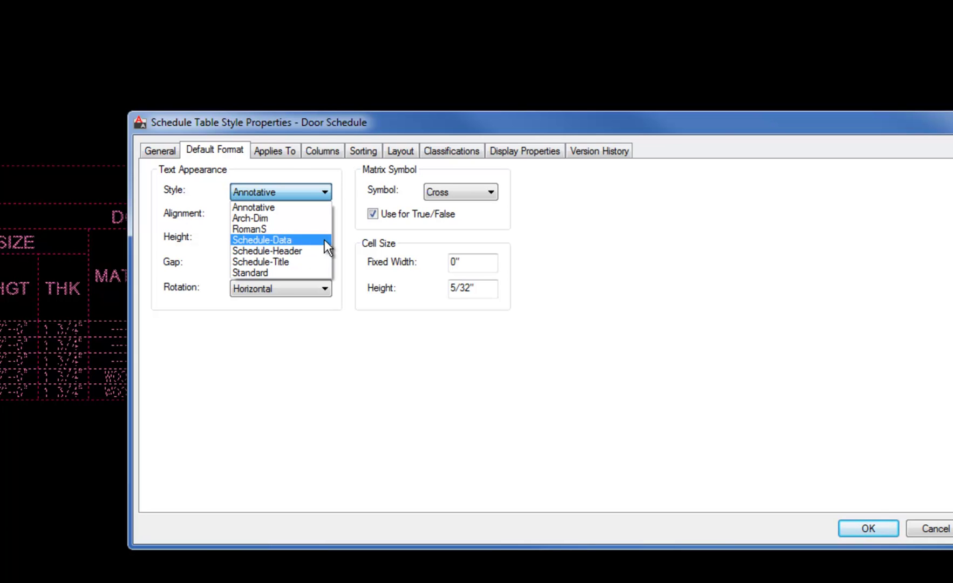
pyautogui.click(554, 371)
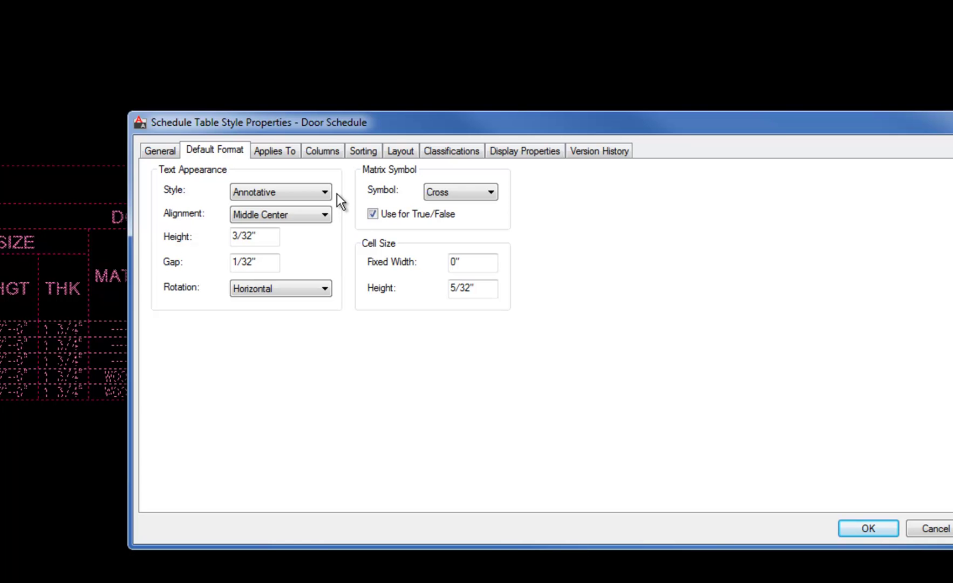
pyautogui.click(867, 527)
# Inspect the table's data text and reopen the door schedule's table style for editing.
pyautogui.scroll(5, 42, 384)
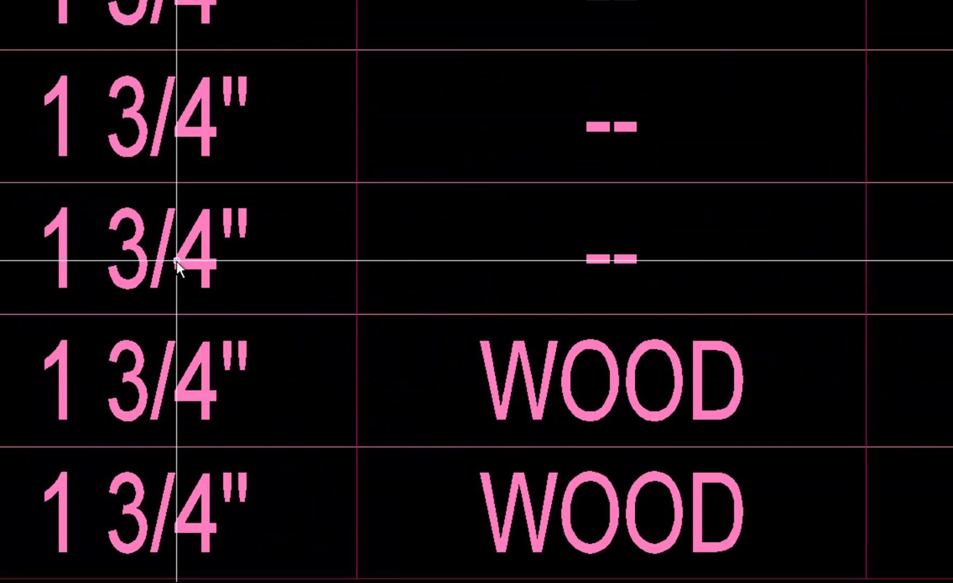
pyautogui.scroll(-4, 211, 258)
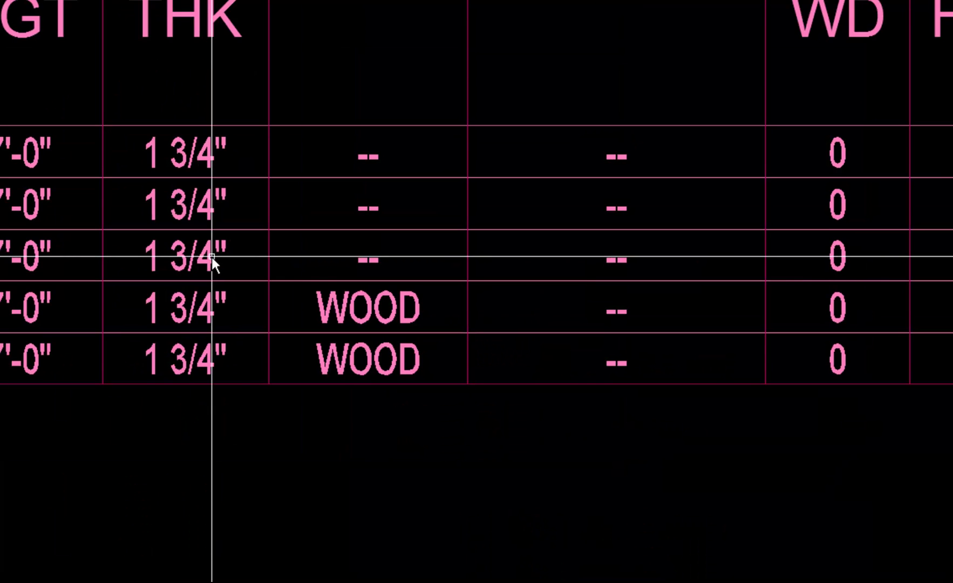
pyautogui.moveTo(240, 209)
pyautogui.mouseDown(button='middle')
pyautogui.moveTo(201, 323)
pyautogui.moveTo(198, 294)
pyautogui.moveTo(182, 322)
pyautogui.mouseUp(button='middle')
pyautogui.scroll(-2, 207, 308)
pyautogui.click(262, 71)
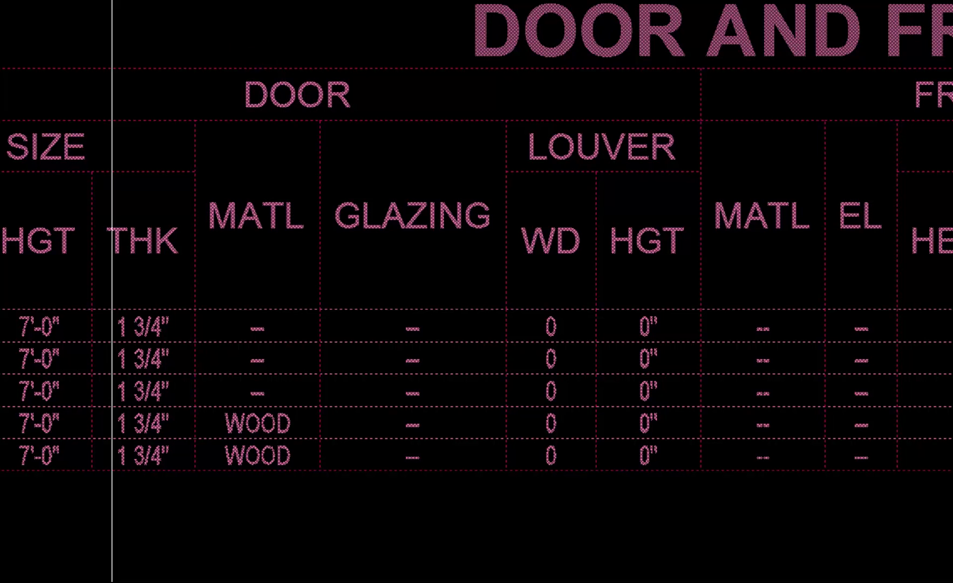
pyautogui.click(298, 117)
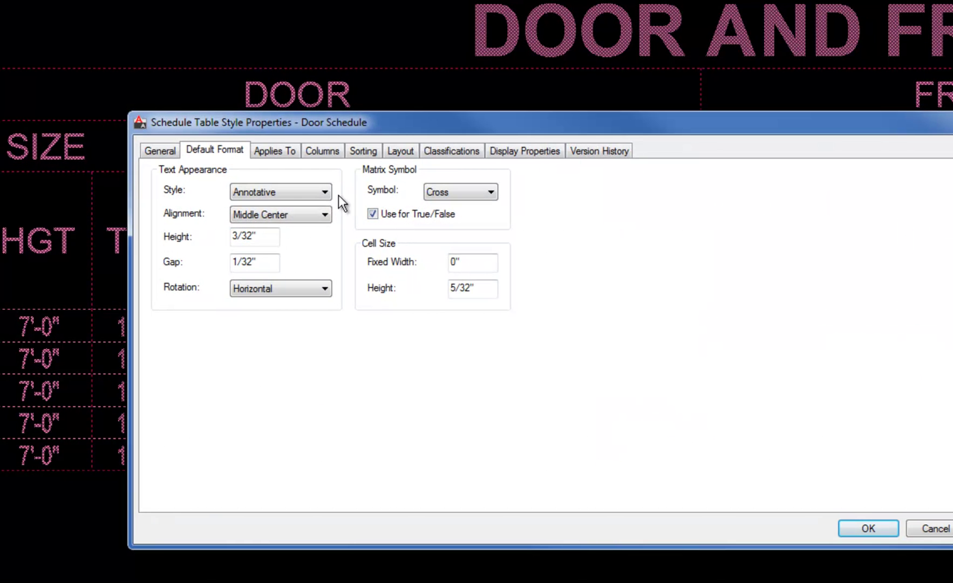
# Add a column for the DoorObjects Number property to the door schedule style.
pyautogui.click(277, 152)
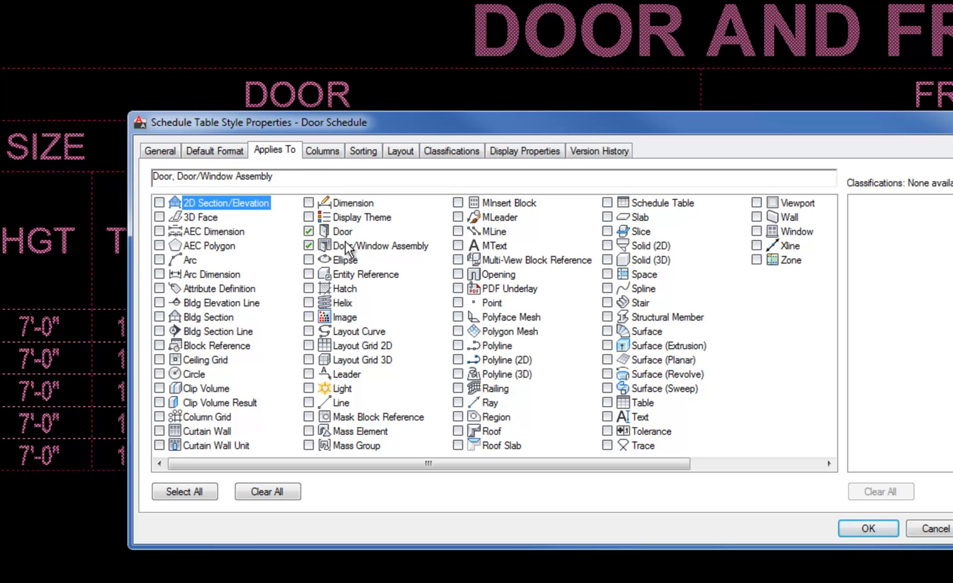
pyautogui.click(320, 151)
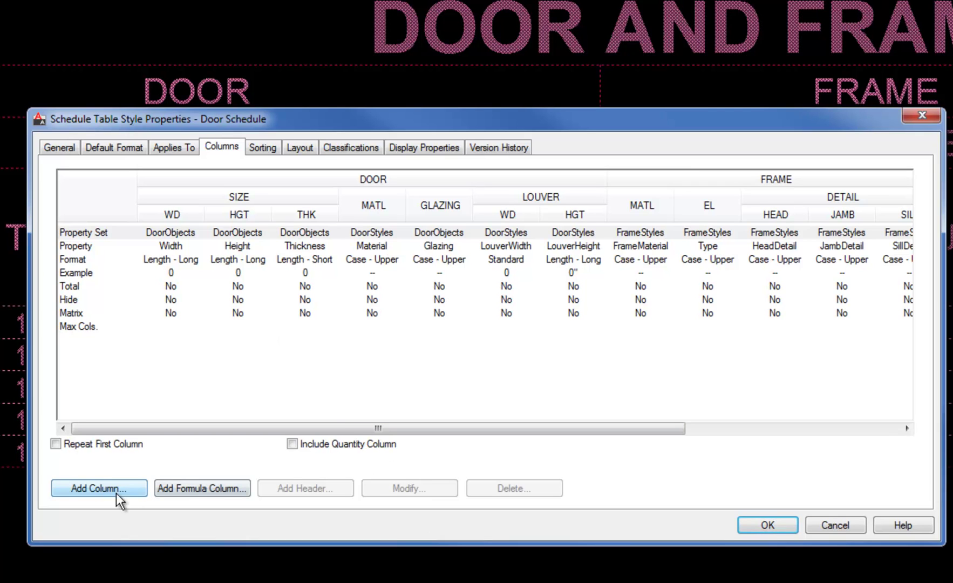
pyautogui.click(91, 486)
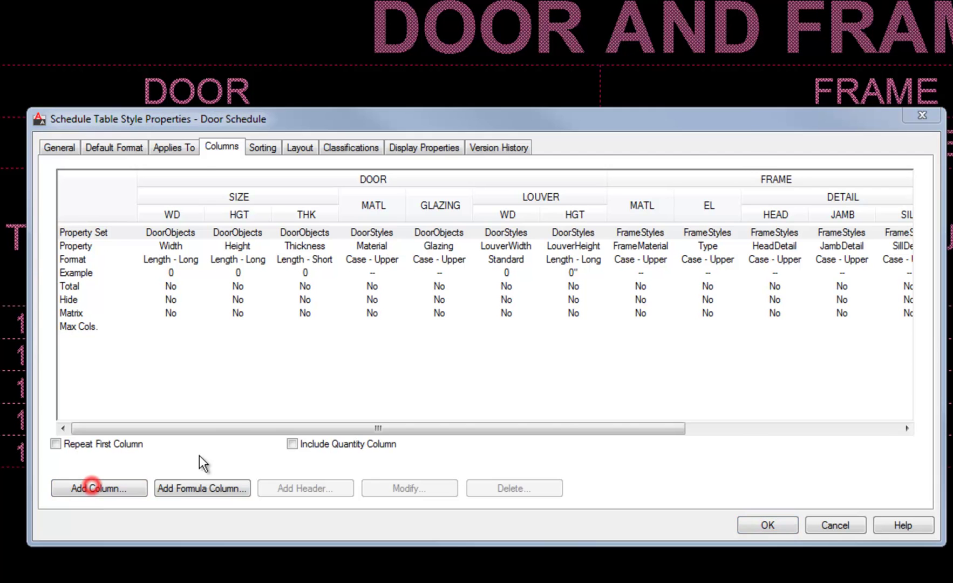
pyautogui.moveTo(348, 147); pyautogui.dragTo(277, 61)
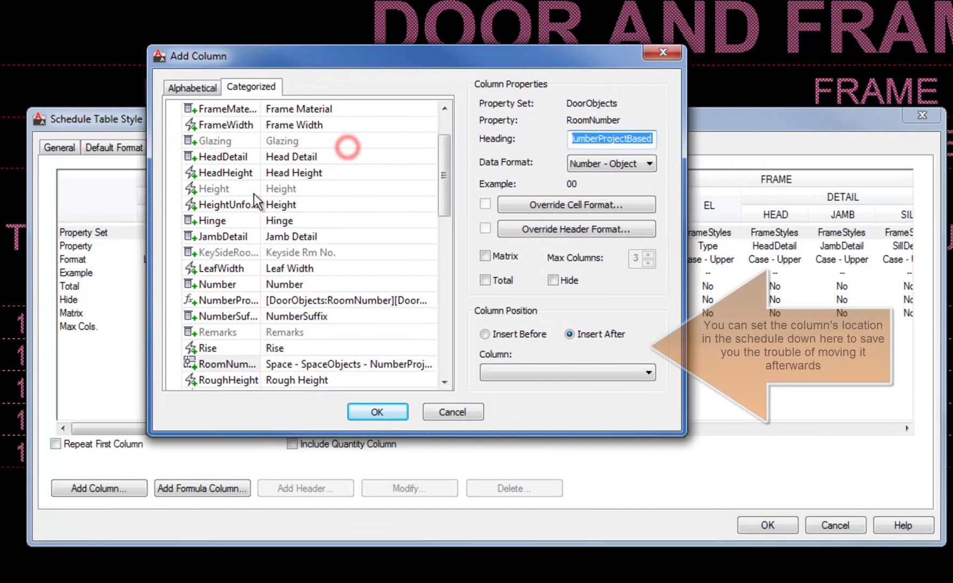
pyautogui.click(242, 283)
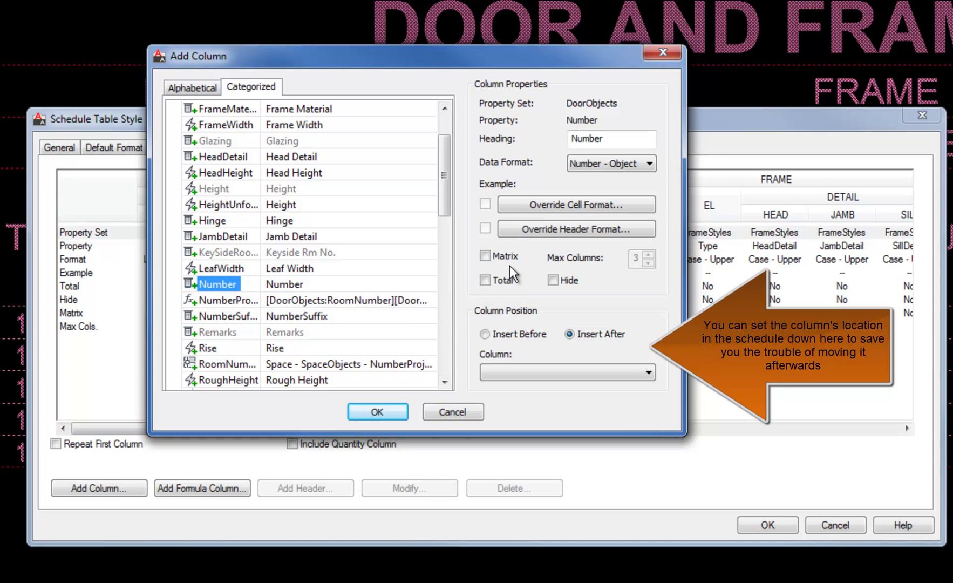
pyautogui.click(379, 408)
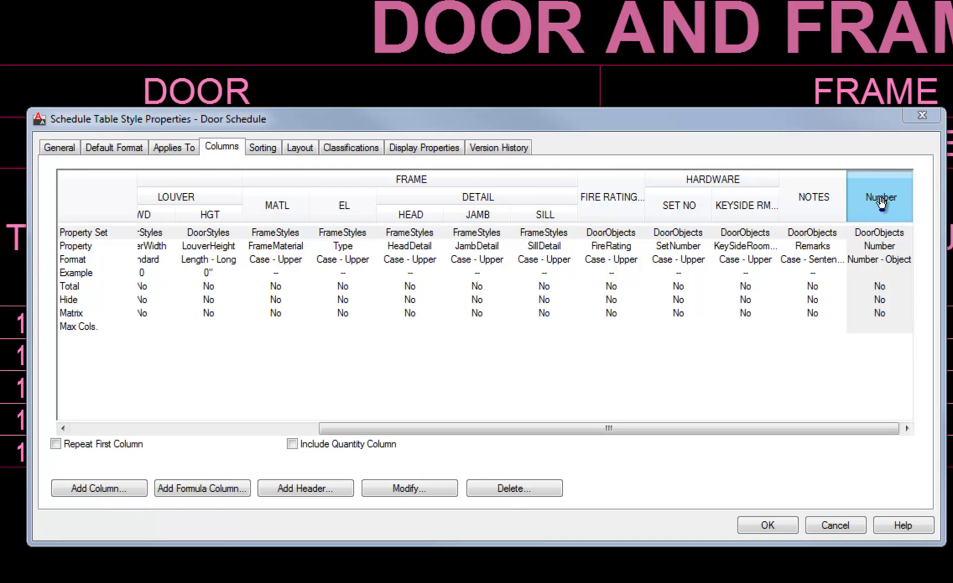
# Move the Number column to the front of the schedule, ahead of the DOOR header group.
pyautogui.moveTo(880, 195); pyautogui.dragTo(578, 178)
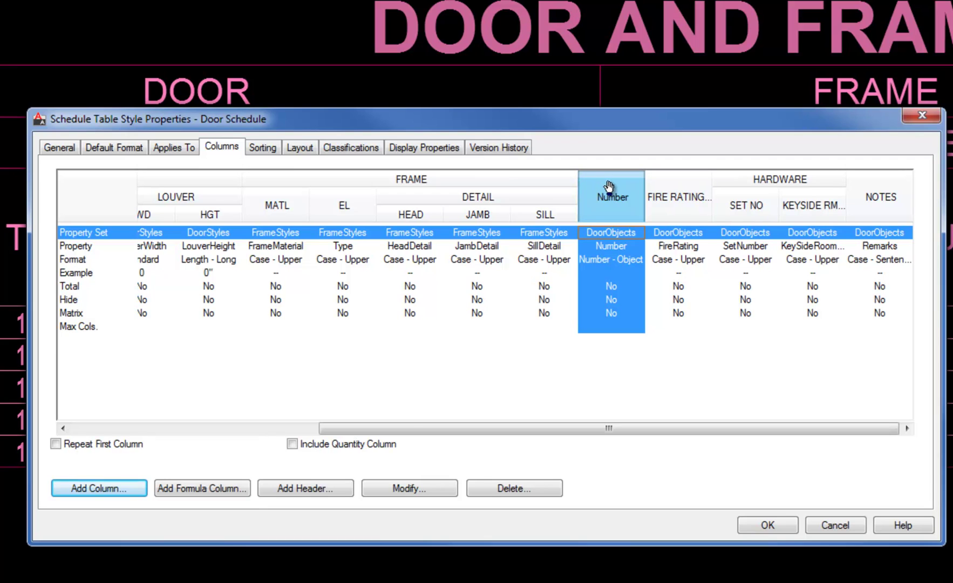
pyautogui.moveTo(613, 193); pyautogui.dragTo(247, 213)
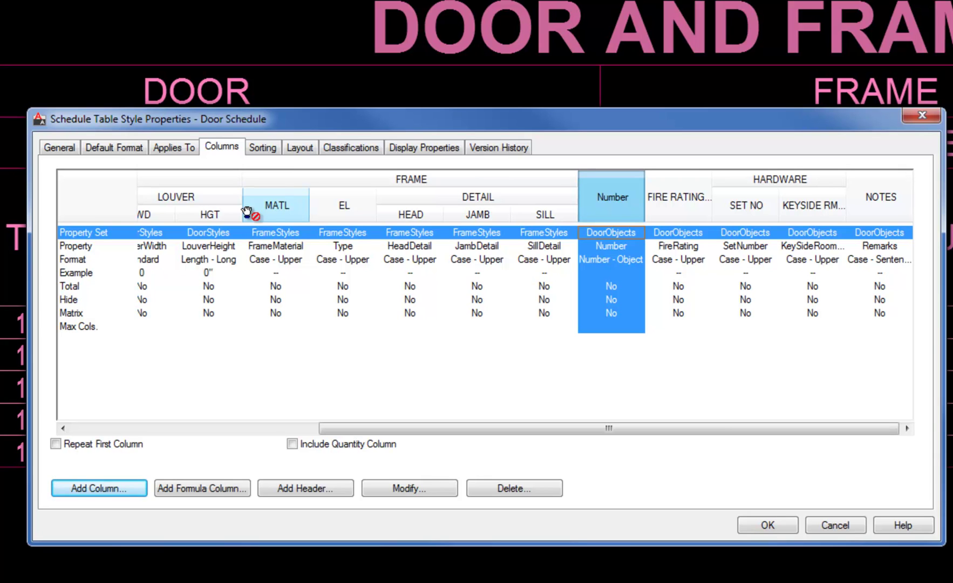
pyautogui.moveTo(246, 213); pyautogui.dragTo(242, 178)
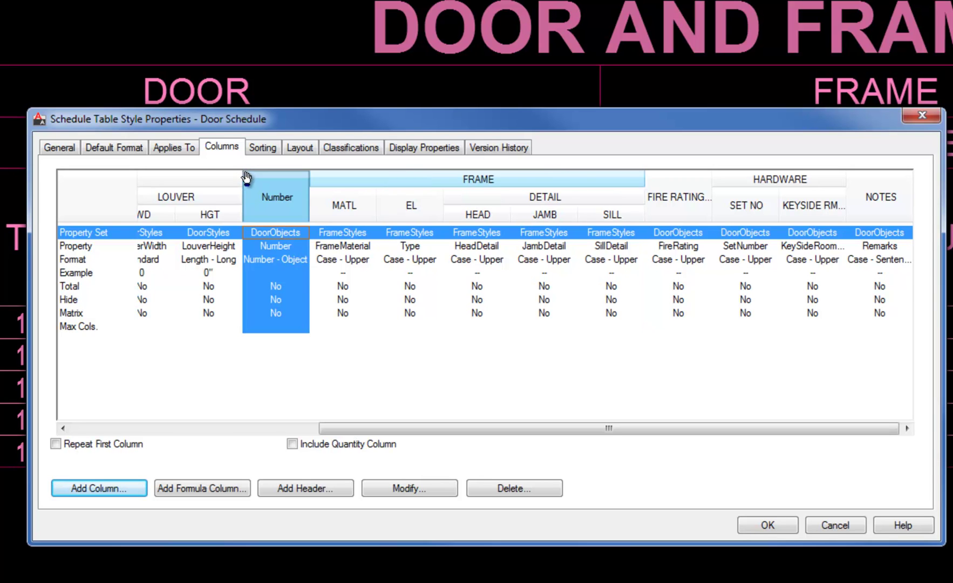
pyautogui.moveTo(447, 429); pyautogui.dragTo(268, 444)
pyautogui.moveTo(536, 196); pyautogui.dragTo(143, 186)
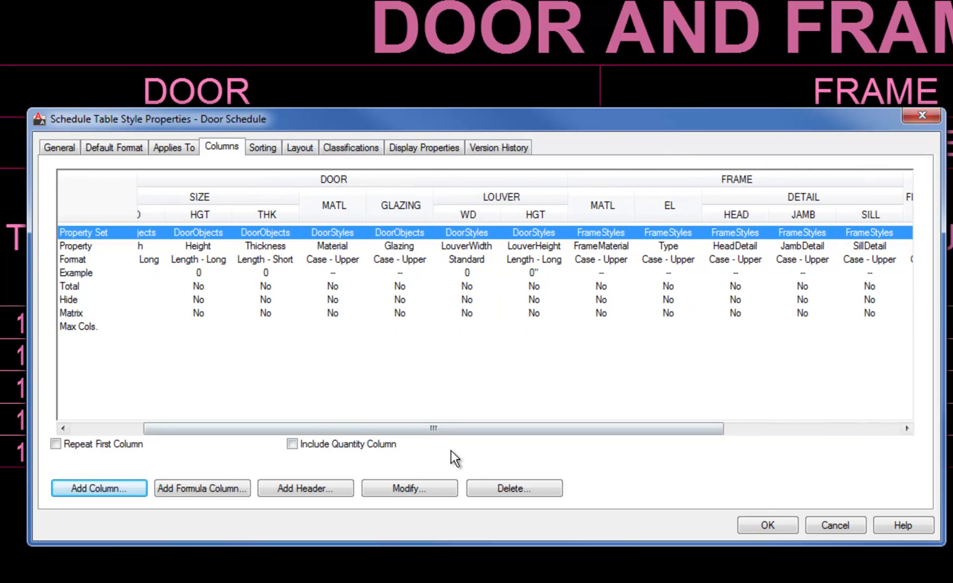
pyautogui.moveTo(449, 427); pyautogui.dragTo(279, 424)
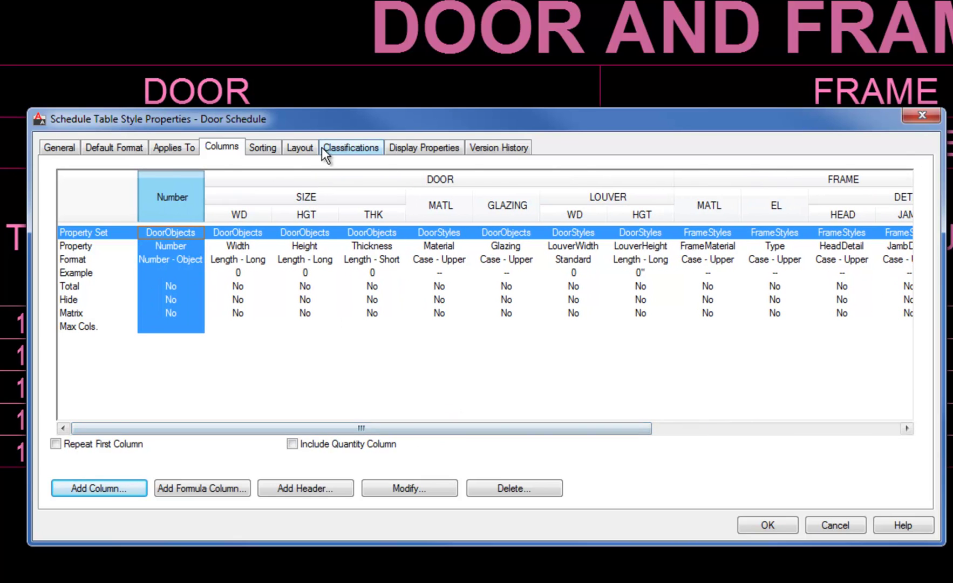
# Clear the heading text of the Number column so its header is blank.
pyautogui.click(171, 195)
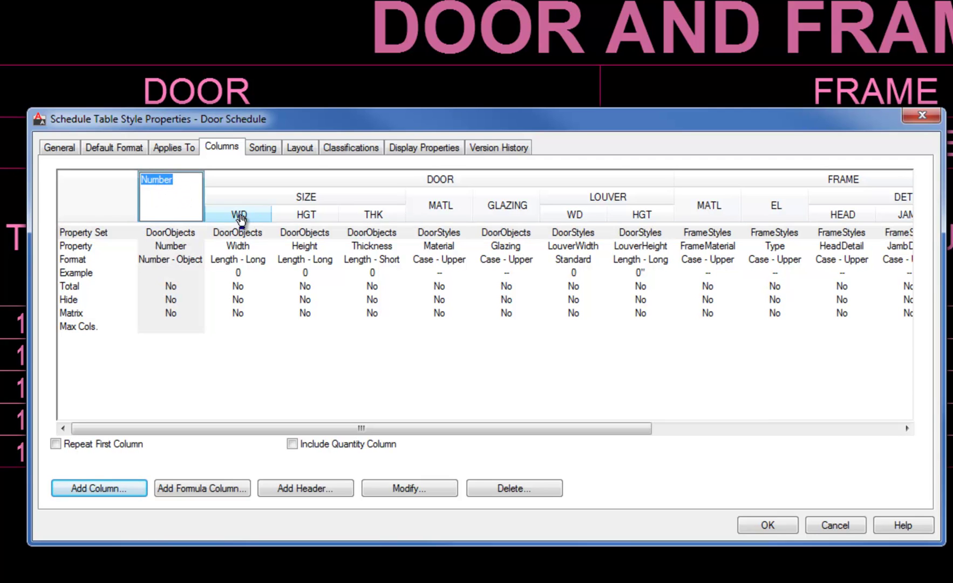
pyautogui.press('Delete')
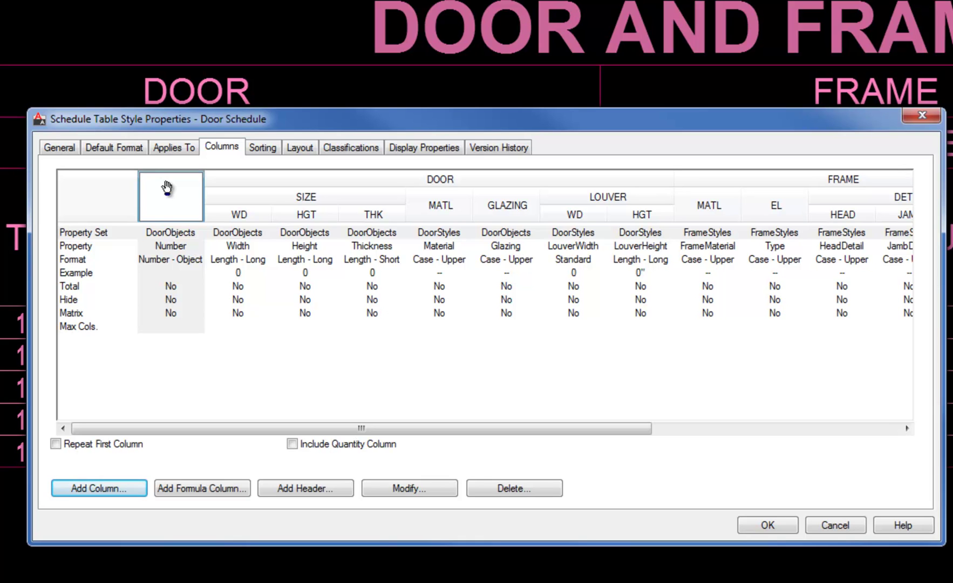
pyautogui.press('Return')
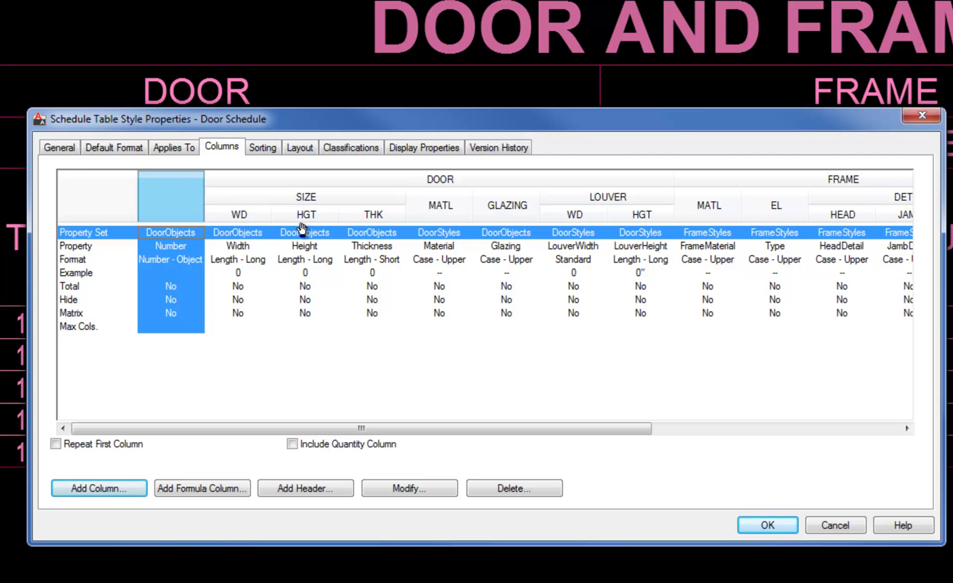
# Delete the LOUVER header from the DOOR group of the schedule columns.
pyautogui.moveTo(371, 123)
pyautogui.mouseDown()
pyautogui.moveTo(320, 260)
pyautogui.moveTo(327, 402)
pyautogui.moveTo(311, 471)
pyautogui.moveTo(286, 60)
pyautogui.mouseUp()
pyautogui.click(513, 132)
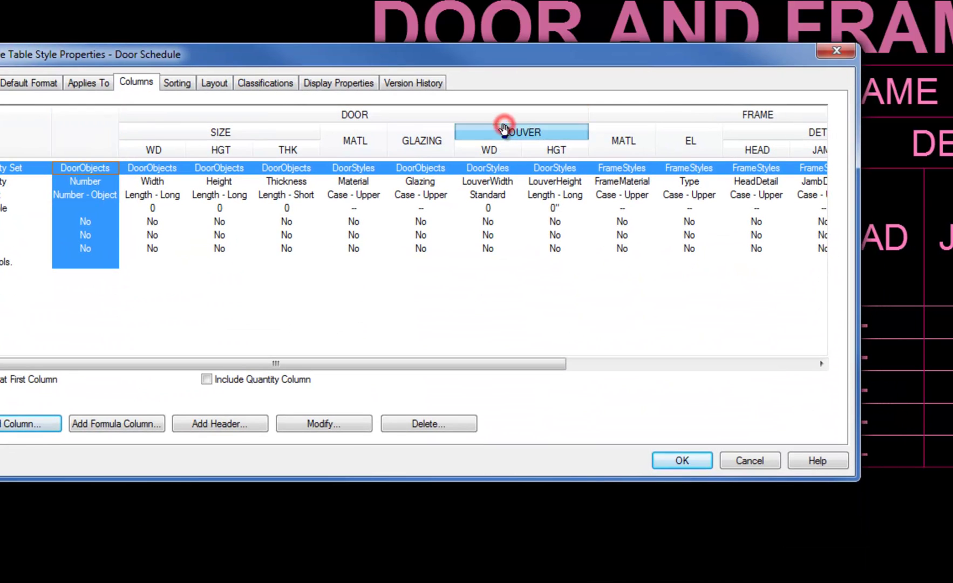
pyautogui.click(414, 424)
pyautogui.click(370, 343)
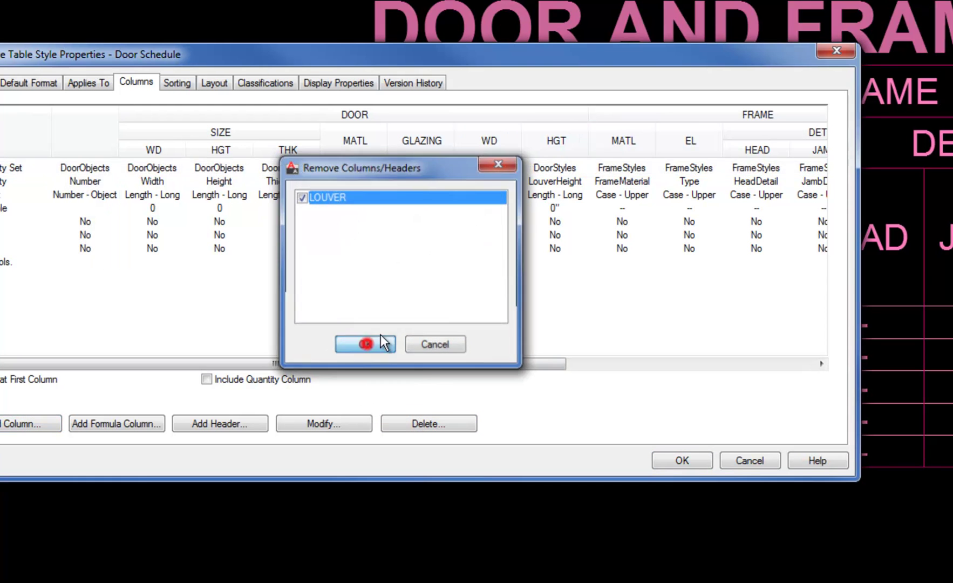
# Delete the LouverWidth and LouverHeight columns from the door schedule.
pyautogui.click(494, 143)
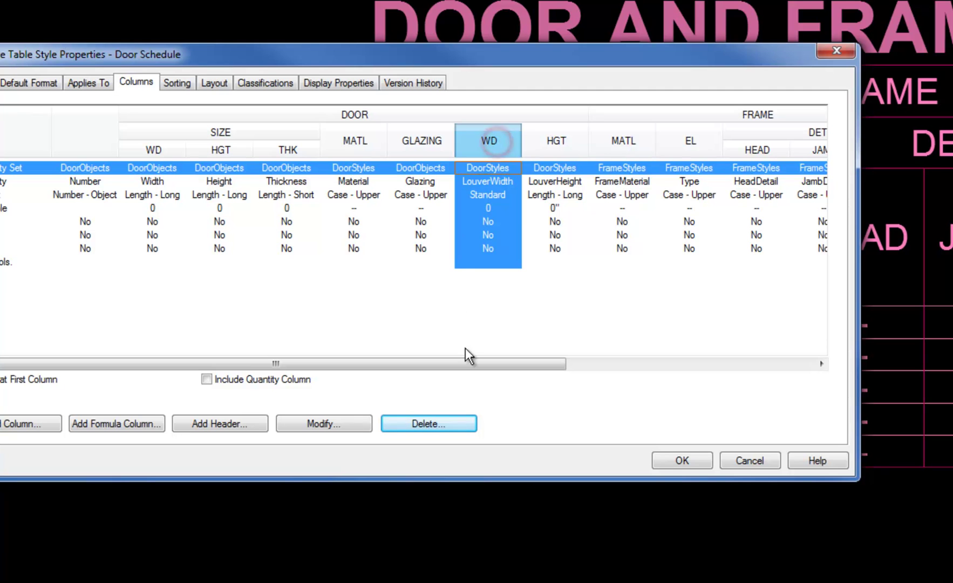
pyautogui.click(441, 423)
pyautogui.click(367, 341)
pyautogui.click(497, 135)
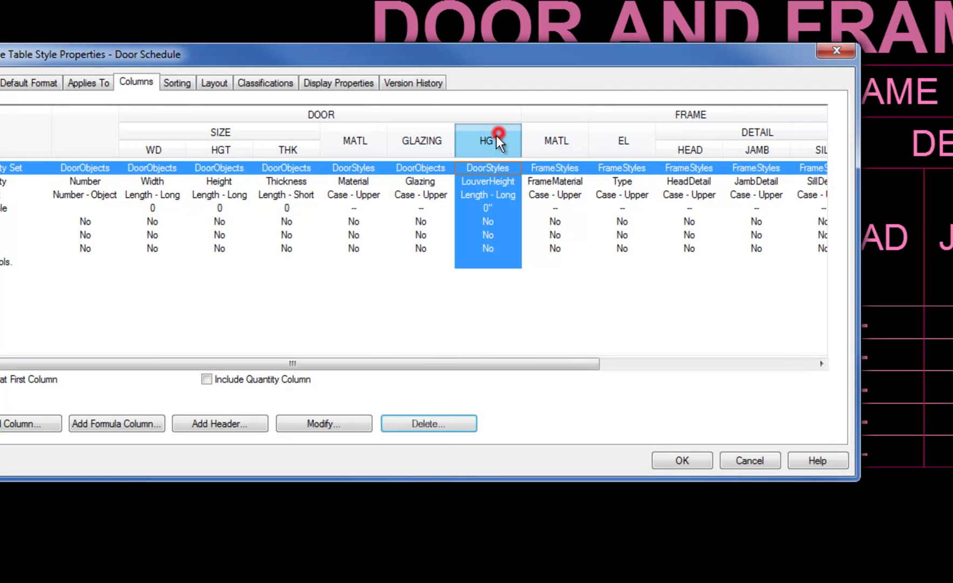
pyautogui.click(432, 424)
pyautogui.click(379, 343)
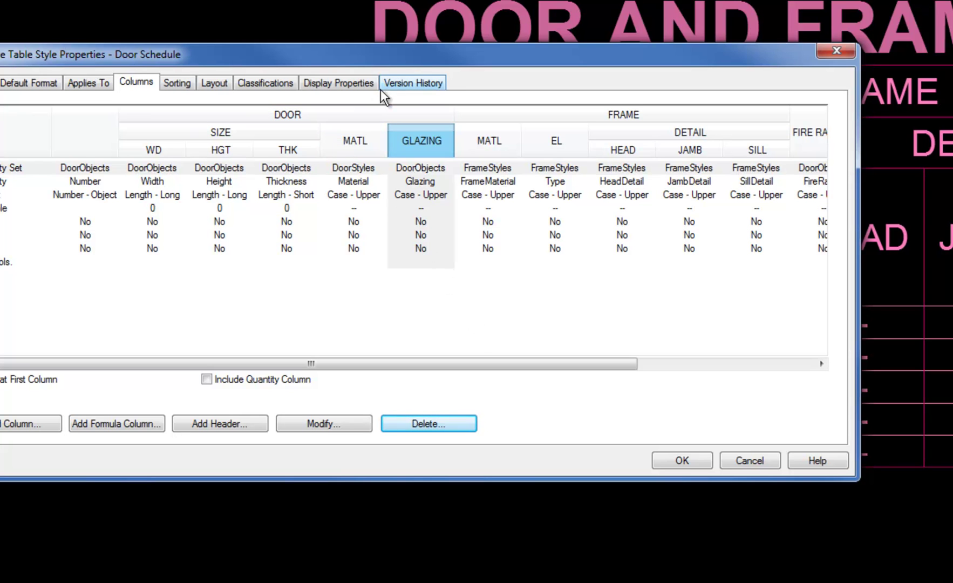
pyautogui.click(429, 141)
pyautogui.click(431, 142)
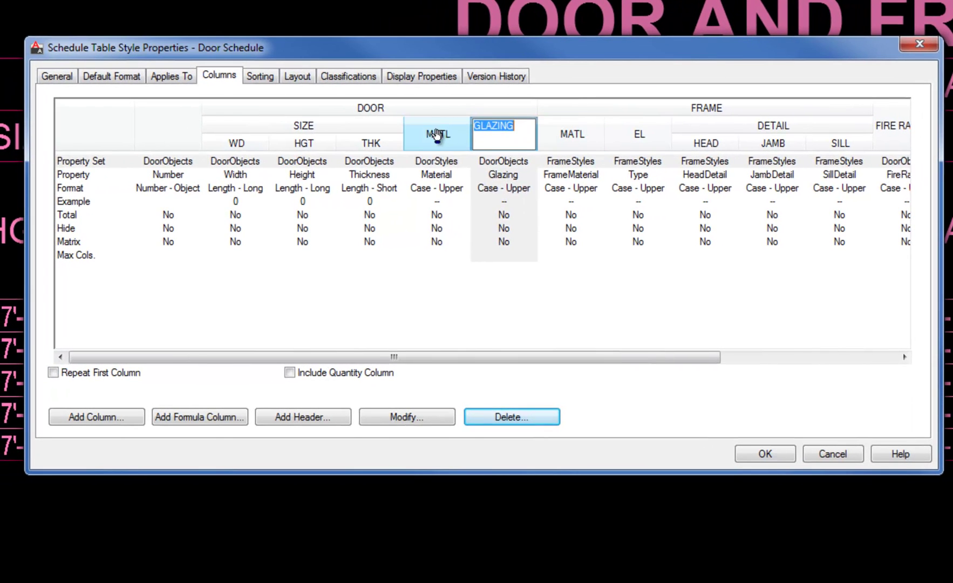
pyautogui.click(432, 135)
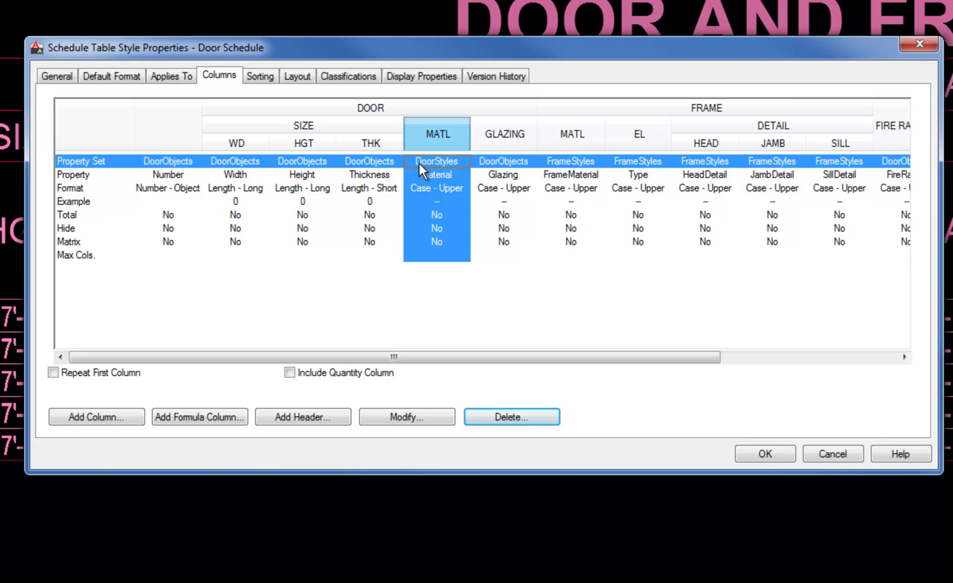
# Sort the schedule by the DoorObjects:Number property in ascending order.
pyautogui.click(269, 76)
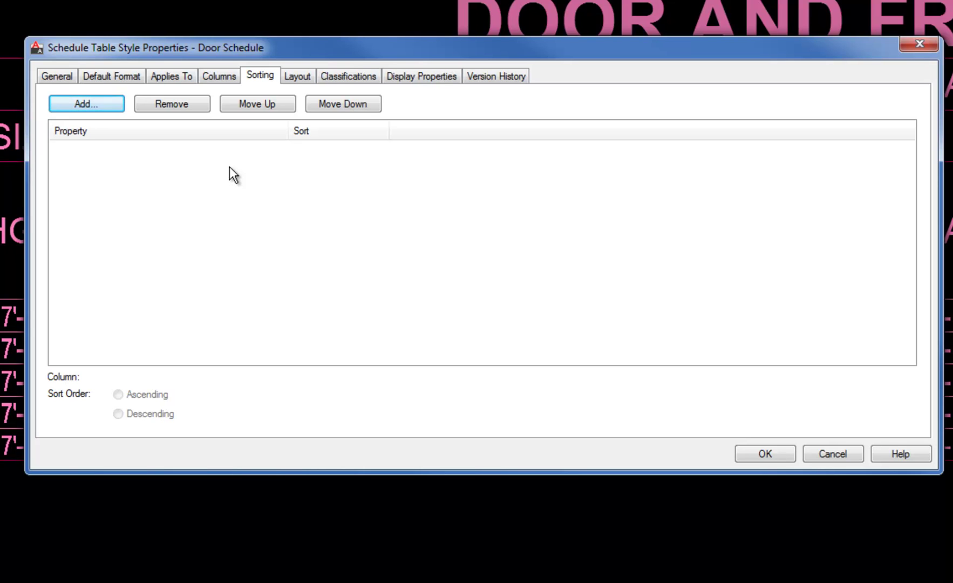
pyautogui.click(102, 104)
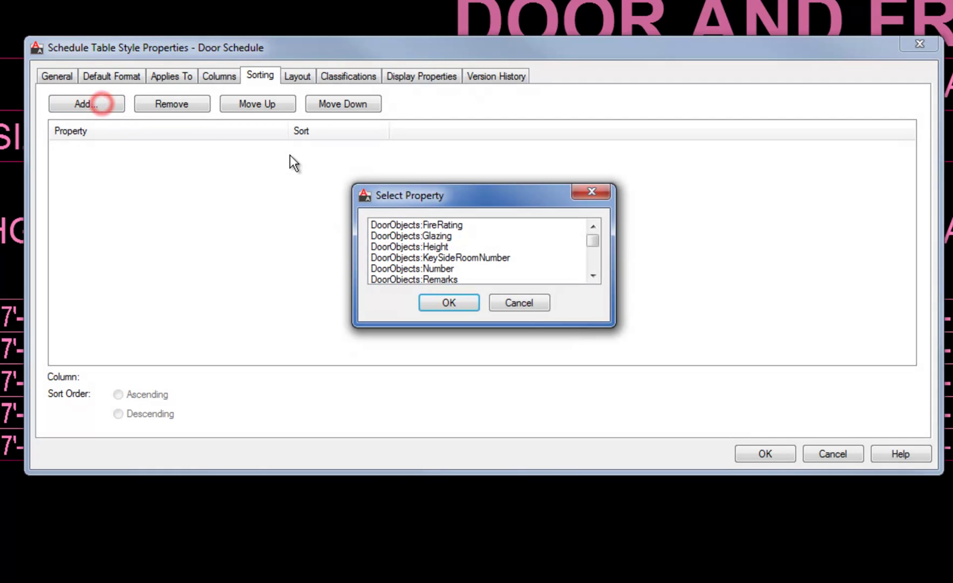
pyautogui.click(445, 268)
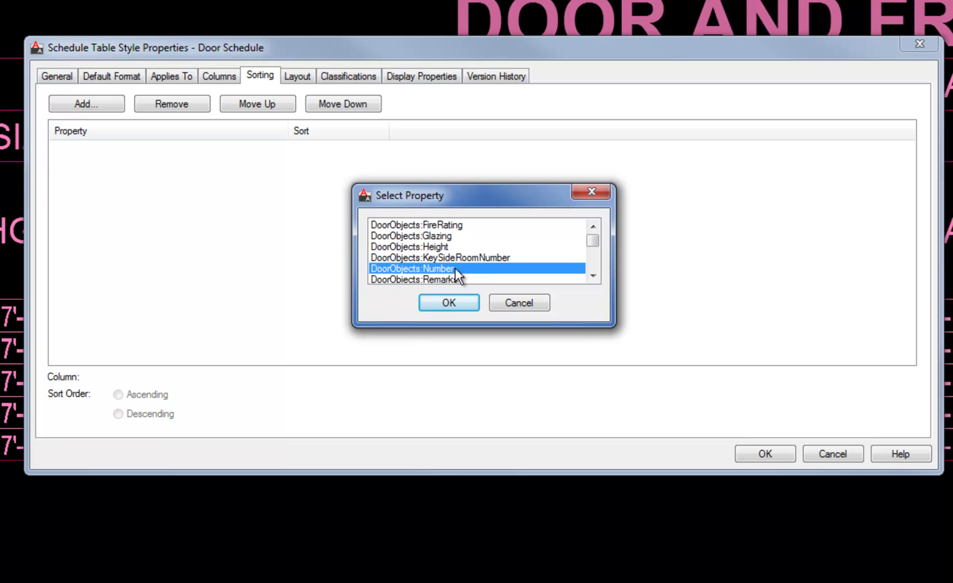
pyautogui.click(453, 301)
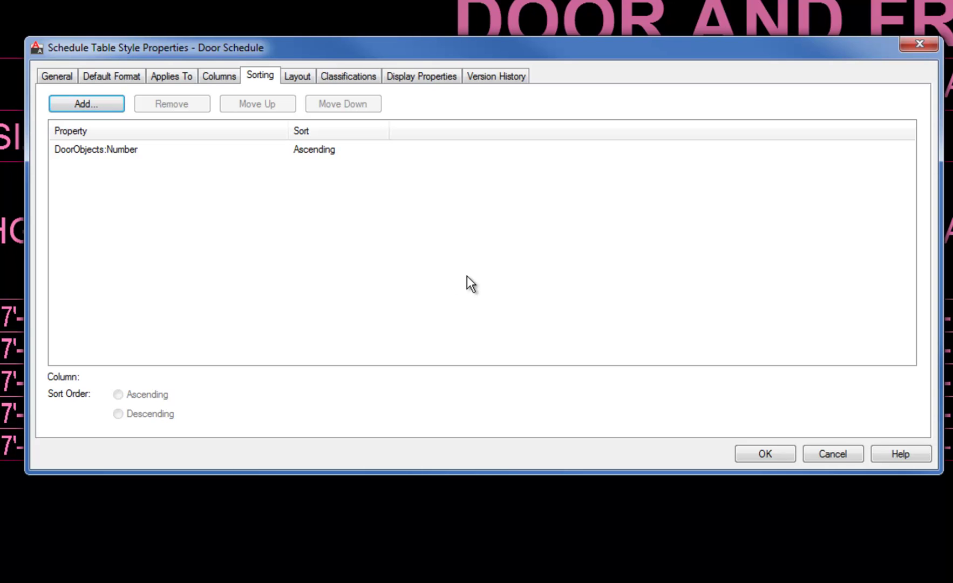
# Check the Door Schedule style's layout and default format settings, and apply the style changes to the schedule table.
pyautogui.click(298, 75)
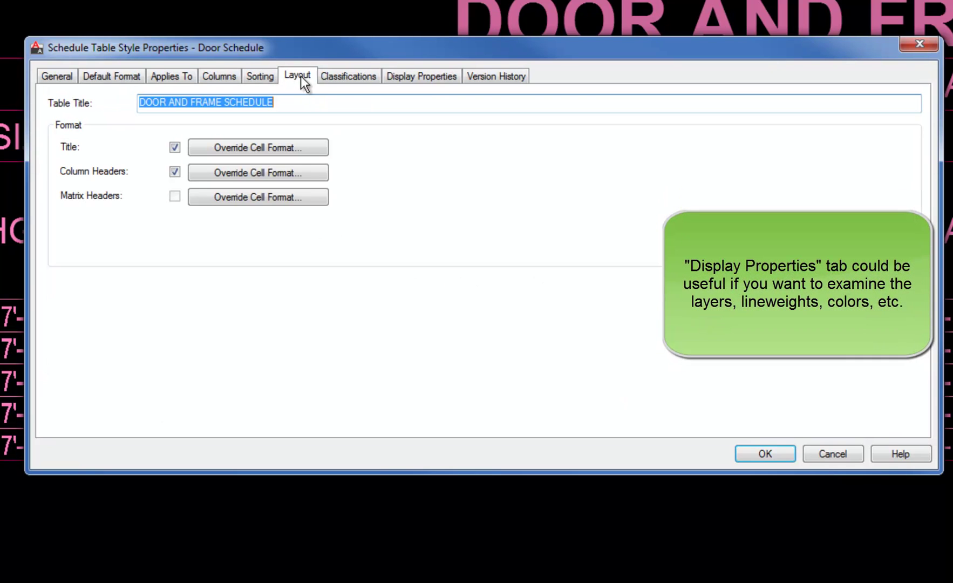
pyautogui.click(111, 73)
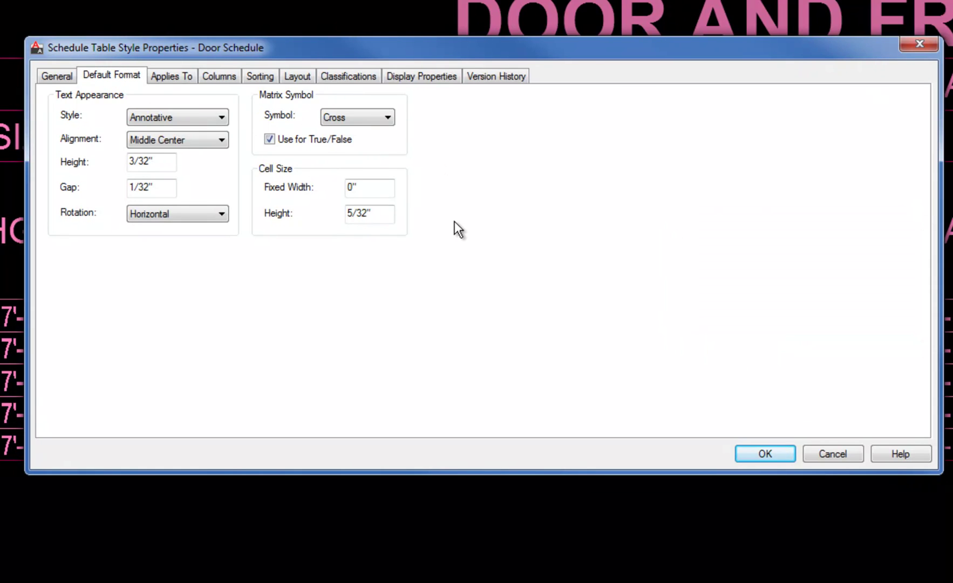
pyautogui.moveTo(587, 51); pyautogui.dragTo(571, 70)
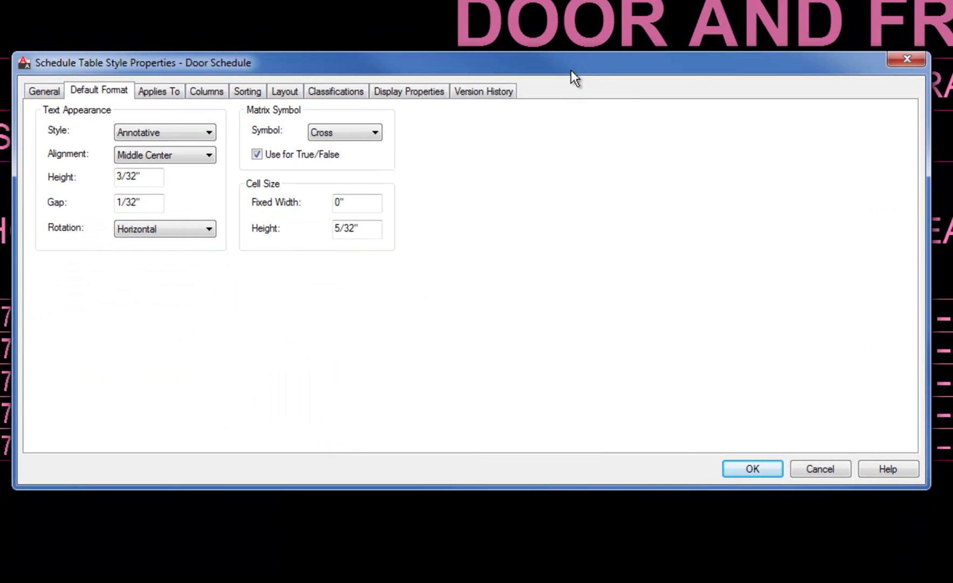
pyautogui.click(753, 468)
pyautogui.scroll(2, 299, 449)
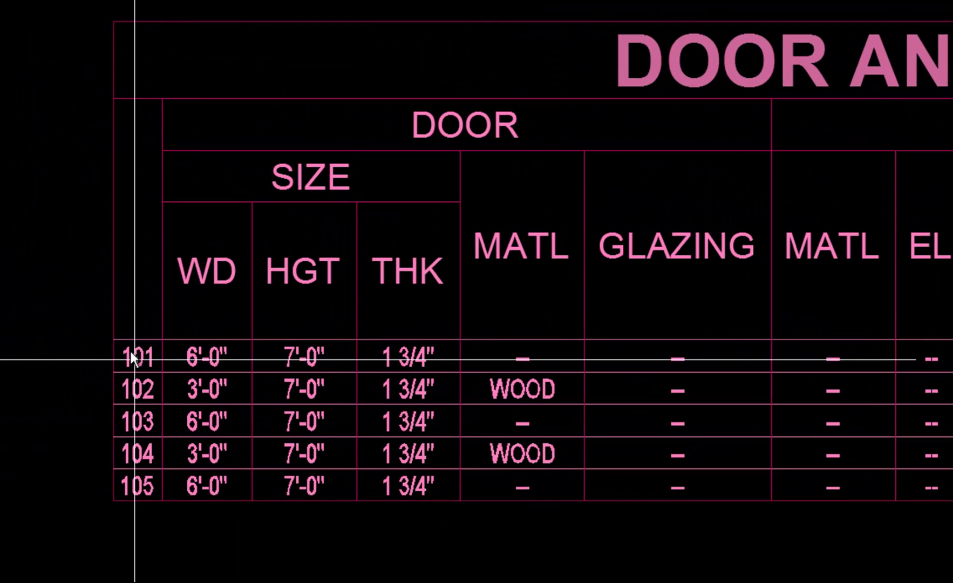
pyautogui.moveTo(156, 315); pyautogui.dragTo(327, 346, button='middle')
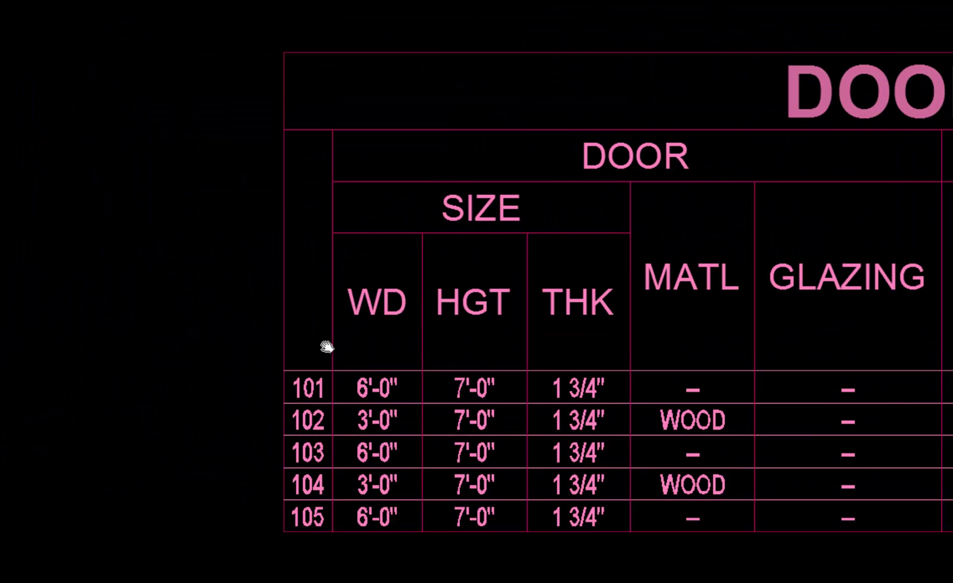
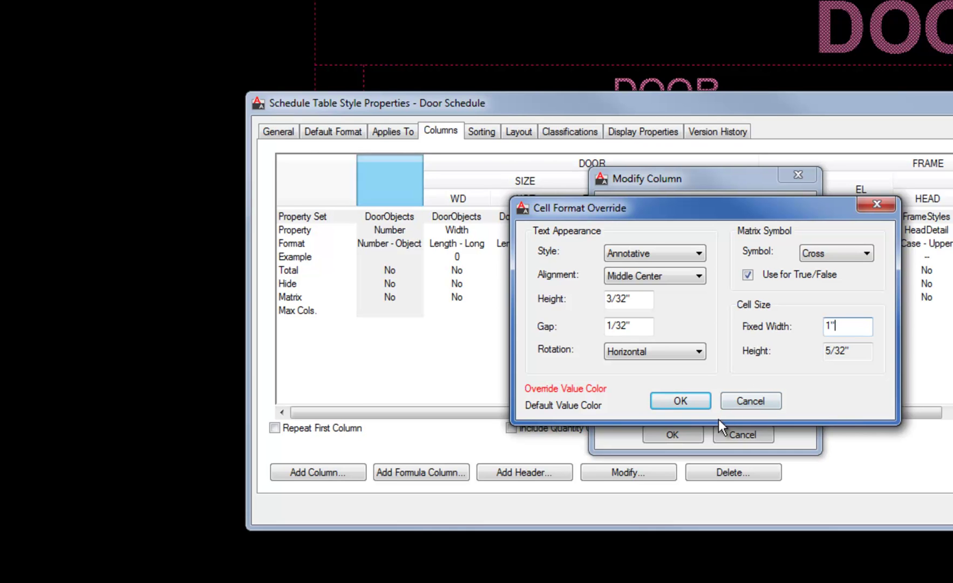
# Override the Number column's cell format with a fixed width of 1" and apply it to the schedule.
pyautogui.click(690, 402)
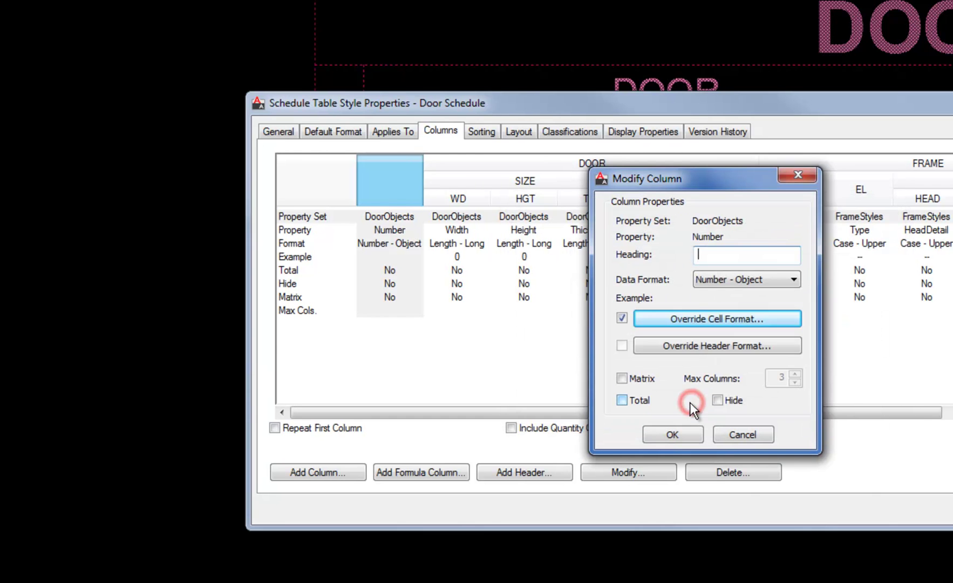
pyautogui.click(696, 345)
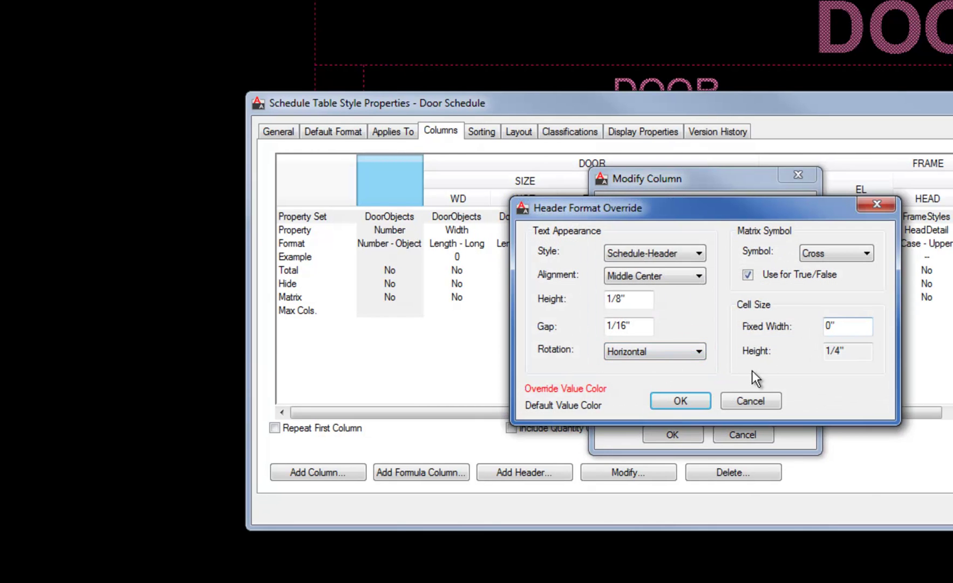
pyautogui.click(745, 398)
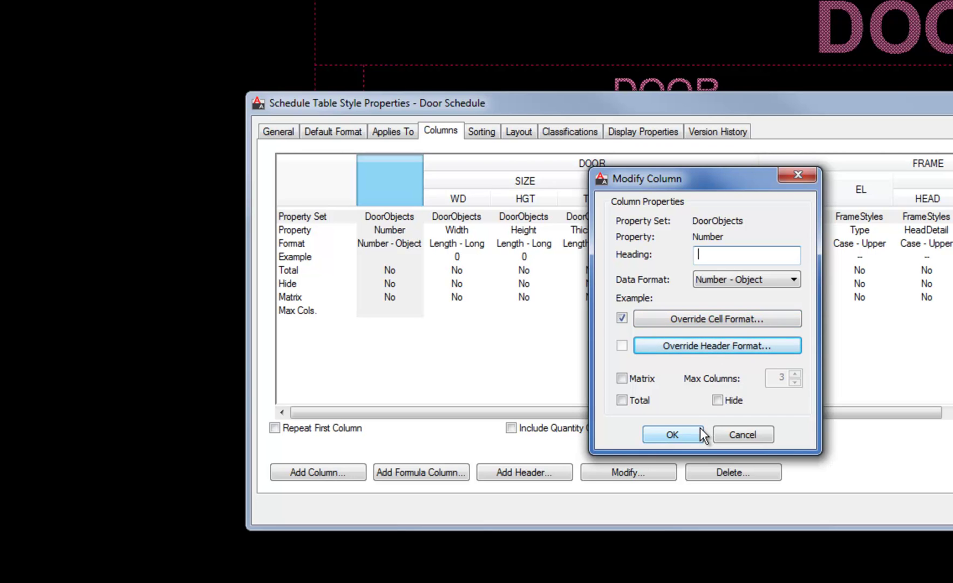
pyautogui.click(671, 434)
pyautogui.press('Return')
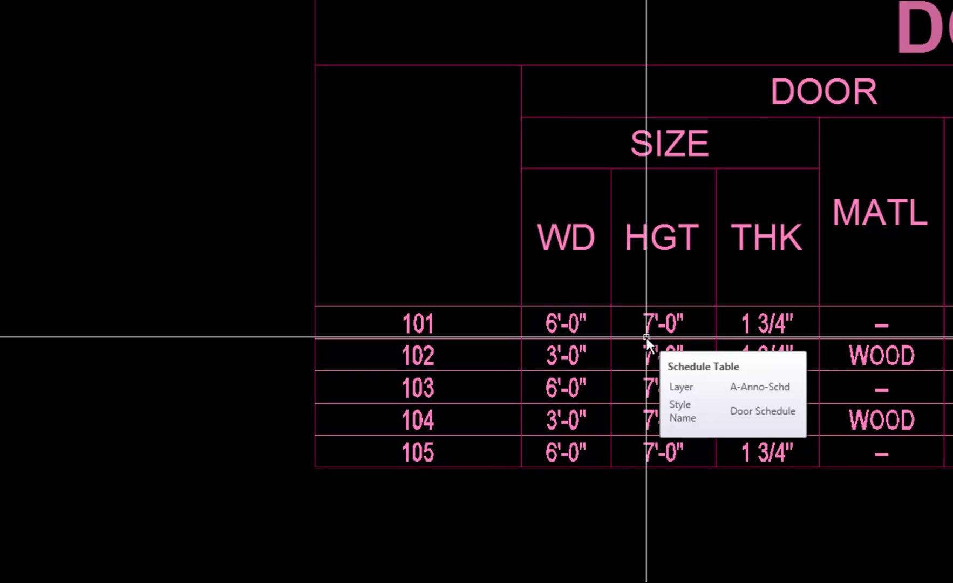
# Set the fixed width in the Number column's cell format override to .75 and apply it to the schedule.
pyautogui.click(515, 296)
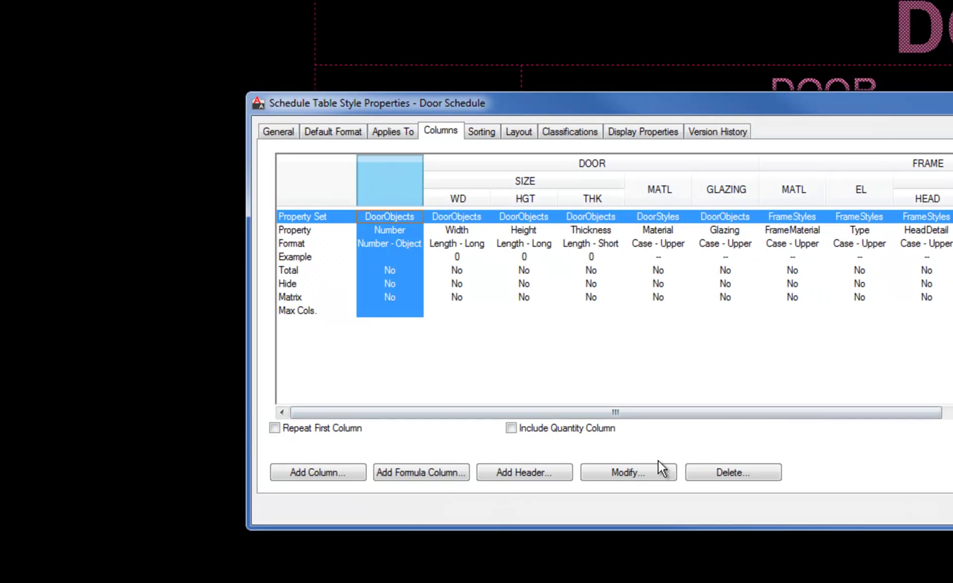
pyautogui.click(654, 471)
pyautogui.click(740, 319)
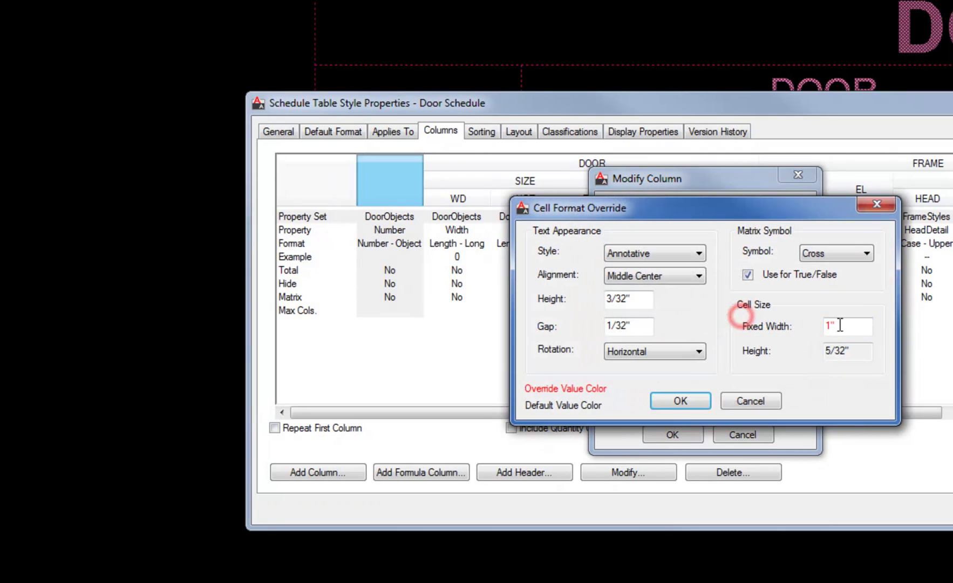
pyautogui.doubleClick(843, 327)
pyautogui.press('BackSpace')
pyautogui.write('.75')
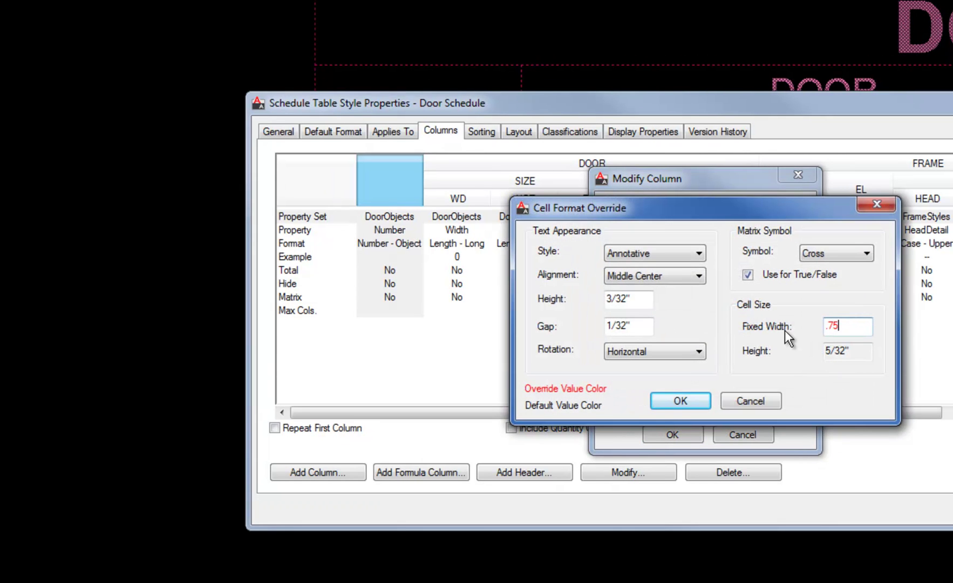
pyautogui.click(672, 400)
pyautogui.click(673, 434)
pyautogui.press('Return')
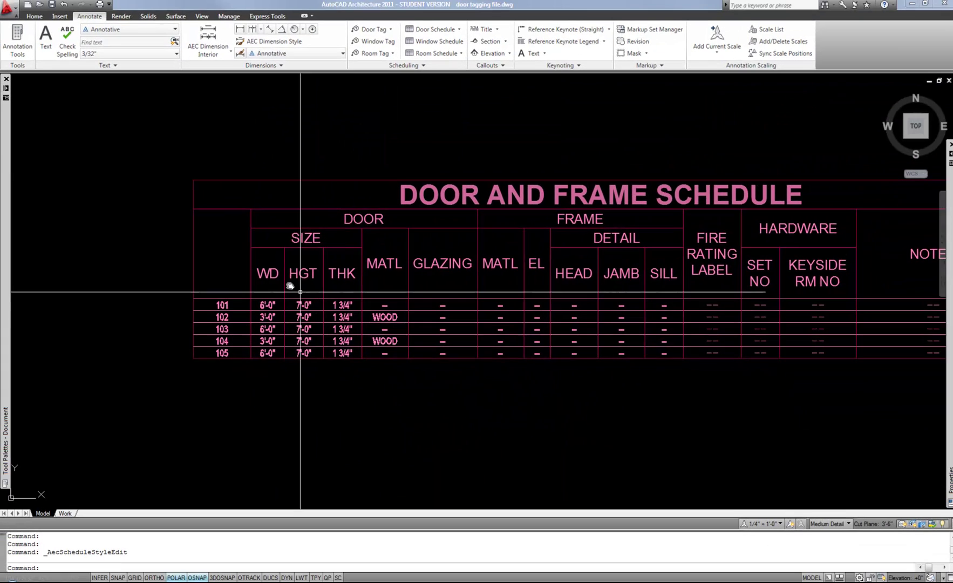
# Copy the door 104 tag from the floor plan to the empty space beside the schedule table.
pyautogui.scroll(-4, 247, 275)
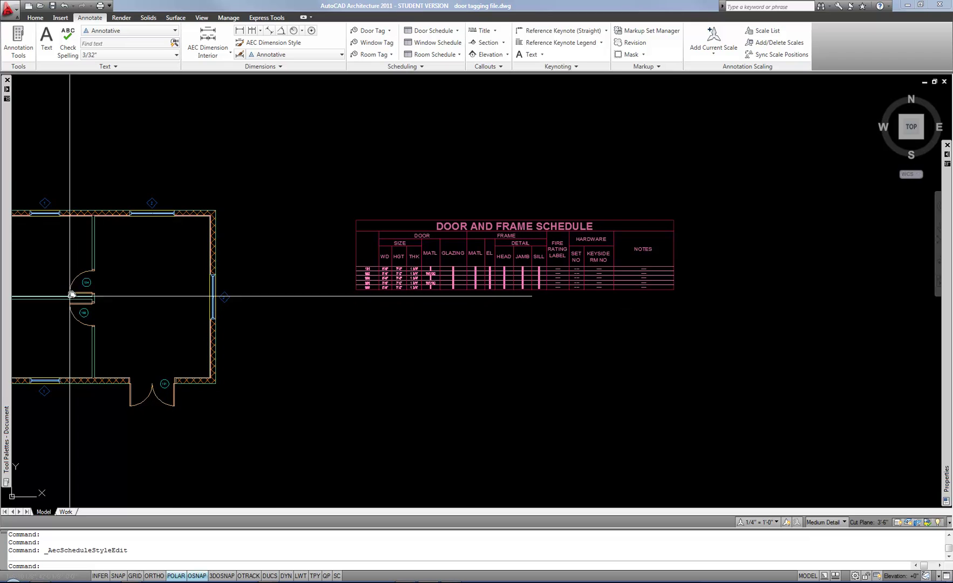
pyautogui.scroll(5, 86, 274)
pyautogui.click(94, 265)
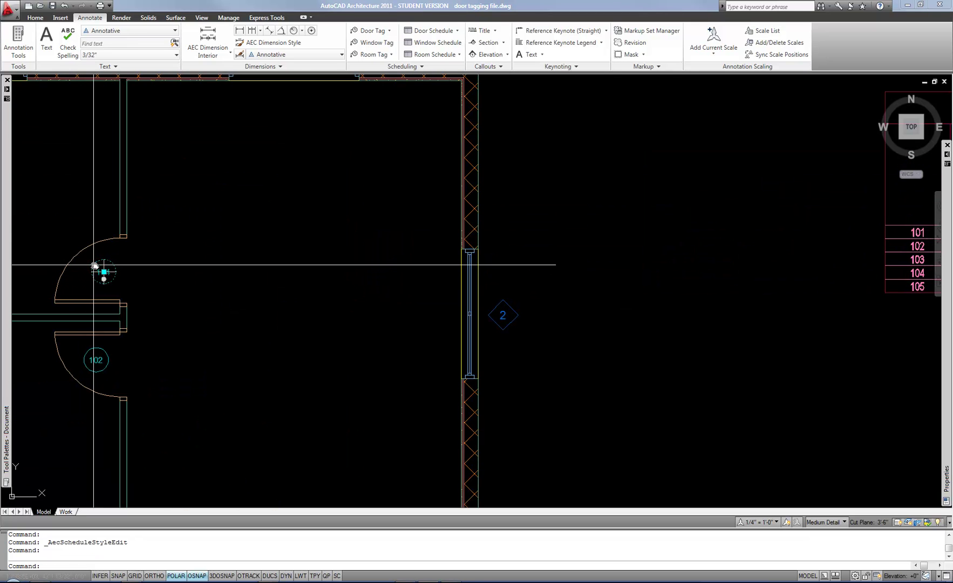
pyautogui.write('co')
pyautogui.press('Return')
pyautogui.click(100, 268)
pyautogui.click(774, 199)
pyautogui.press('Return')
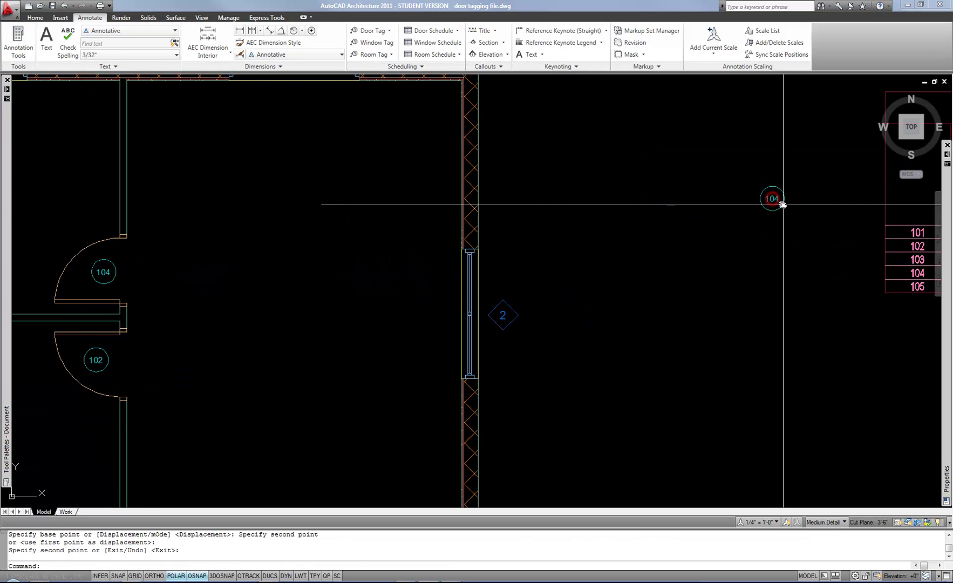
# Explode the copied 104 door tag beside the schedule table.
pyautogui.moveTo(782, 204); pyautogui.dragTo(348, 295, button='middle')
pyautogui.click(354, 279)
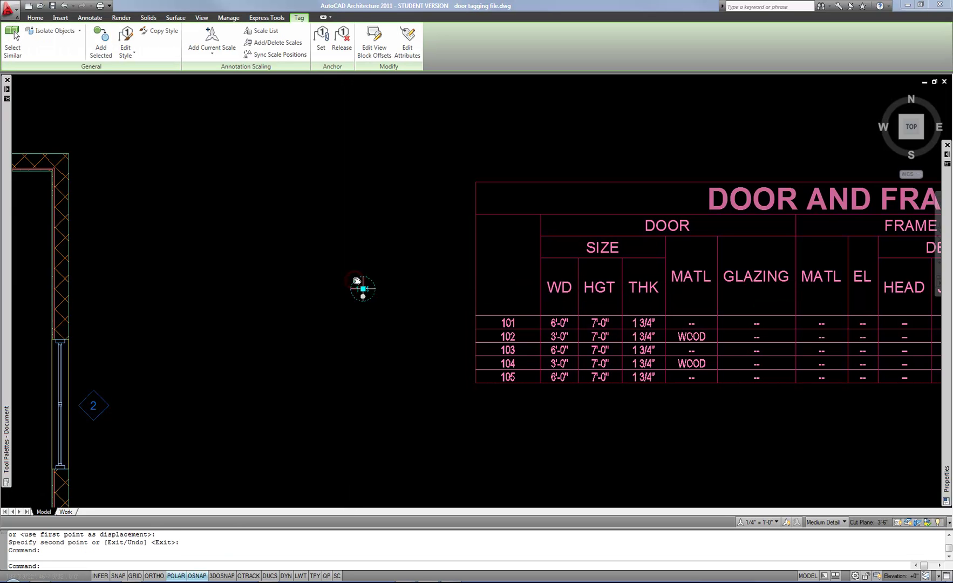
pyautogui.scroll(3, 358, 281)
pyautogui.write('x')
pyautogui.press('Return')
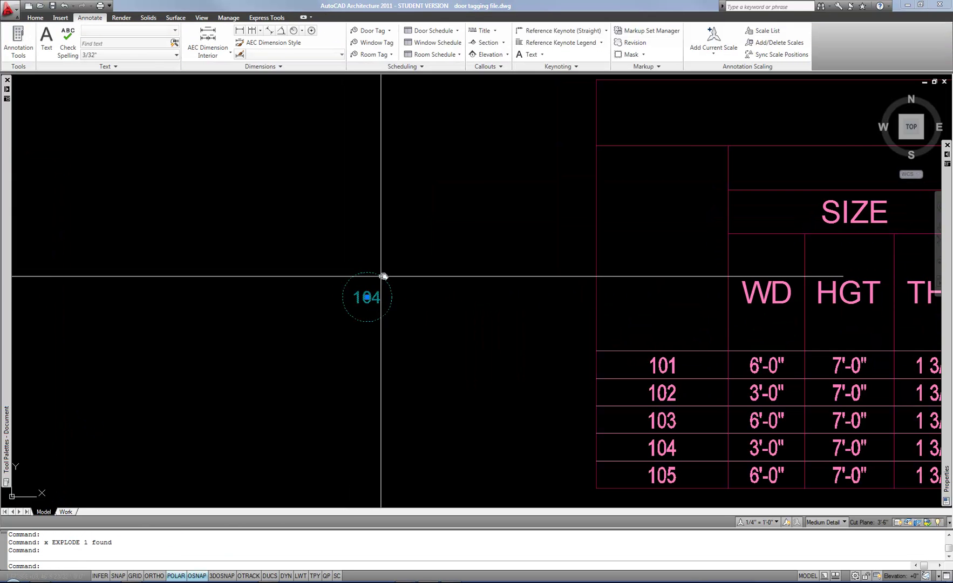
# Set the exploded tag's Number attribute to #.
pyautogui.click(367, 294)
pyautogui.doubleClick(367, 294)
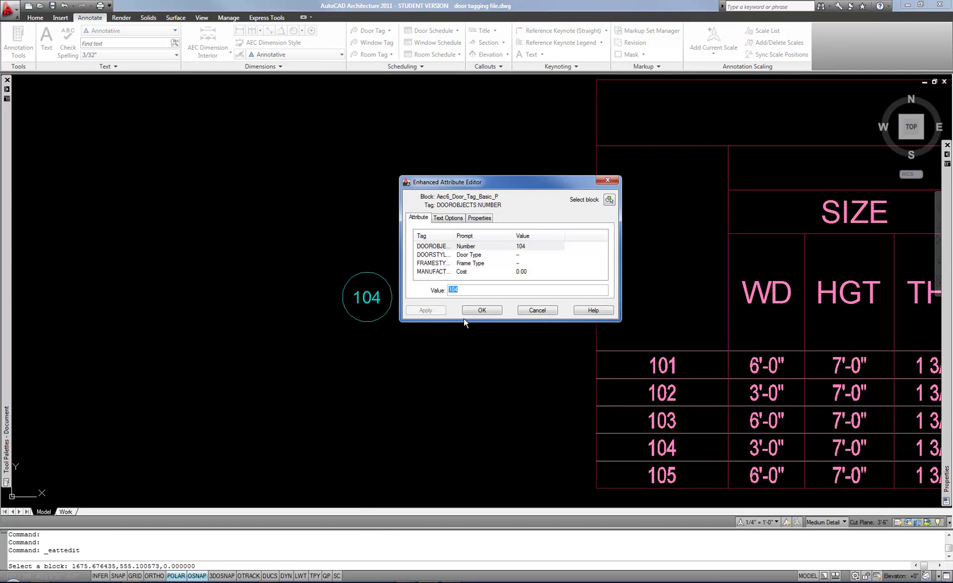
pyautogui.click(466, 309)
pyautogui.click(382, 266)
# Move the # tag into the blank header cell above the door numbers.
pyautogui.click(365, 296)
pyautogui.write('m')
pyautogui.press('Return')
pyautogui.click(372, 297)
pyautogui.click(641, 264)
pyautogui.moveTo(642, 264); pyautogui.dragTo(425, 276, button='middle')
pyautogui.scroll(2, 507, 311)
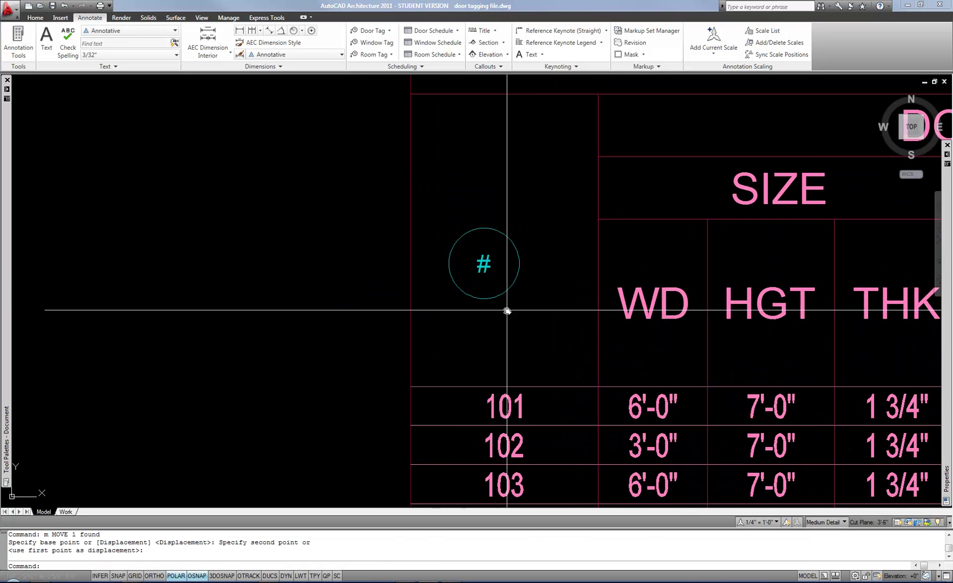
# Draw a diagonal construction line between opposite corners of the blank header cell.
pyautogui.moveTo(507, 311); pyautogui.dragTo(462, 305, button='middle')
pyautogui.write('l')
pyautogui.press('Return')
pyautogui.click(369, 92)
pyautogui.click(553, 381)
pyautogui.press('Return')
# Center the # tag in its header cell by moving it to the diagonal line's midpoint.
pyautogui.click(436, 226)
pyautogui.click(435, 255)
pyautogui.click(438, 258)
pyautogui.click(457, 235)
pyautogui.press('Escape')
pyautogui.press('Escape')
# Erase the diagonal construction line from the header cell.
pyautogui.click(486, 272)
pyautogui.click(466, 315)
pyautogui.write('e')
pyautogui.press('Return')
pyautogui.scroll(-2, 444, 303)
pyautogui.scroll(-2, 444, 304)
pyautogui.scroll(1, 483, 336)
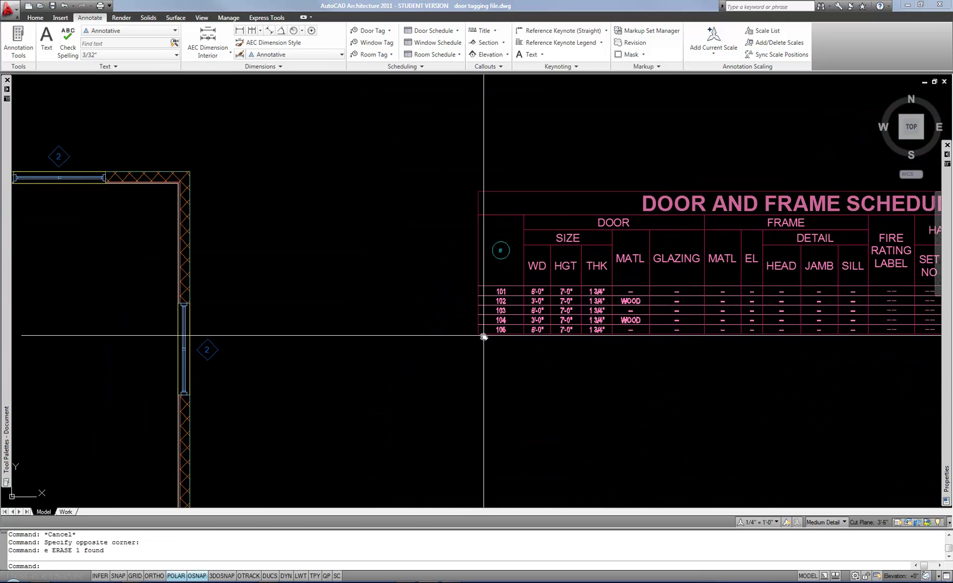
pyautogui.moveTo(411, 338)
pyautogui.mouseDown(button='middle')
pyautogui.moveTo(479, 330)
pyautogui.moveTo(445, 342)
pyautogui.mouseUp(button='middle')
pyautogui.moveTo(590, 349); pyautogui.dragTo(308, 355, button='middle')
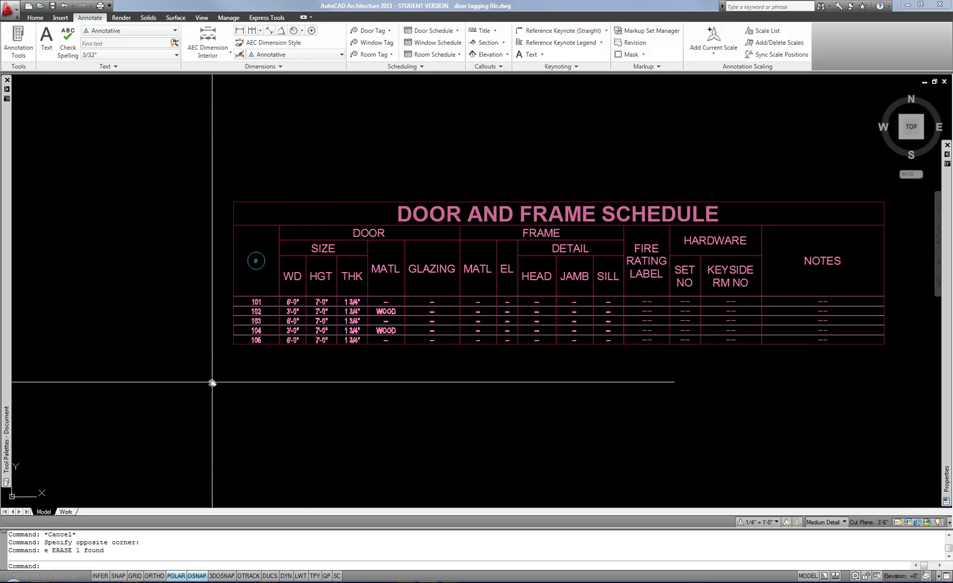
# Compare the numbered doors in the floor plan with their material entries in the schedule table.
pyautogui.moveTo(193, 389)
pyautogui.mouseDown(button='middle')
pyautogui.moveTo(396, 330)
pyautogui.moveTo(530, 347)
pyautogui.mouseUp(button='middle')
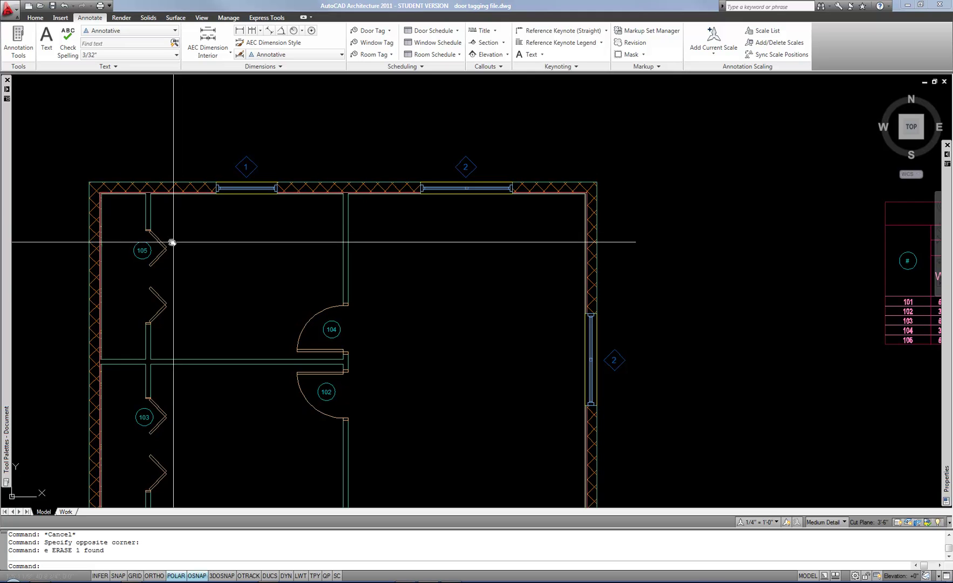
pyautogui.scroll(-4, 172, 242)
pyautogui.scroll(6, 525, 281)
pyautogui.scroll(2, 467, 268)
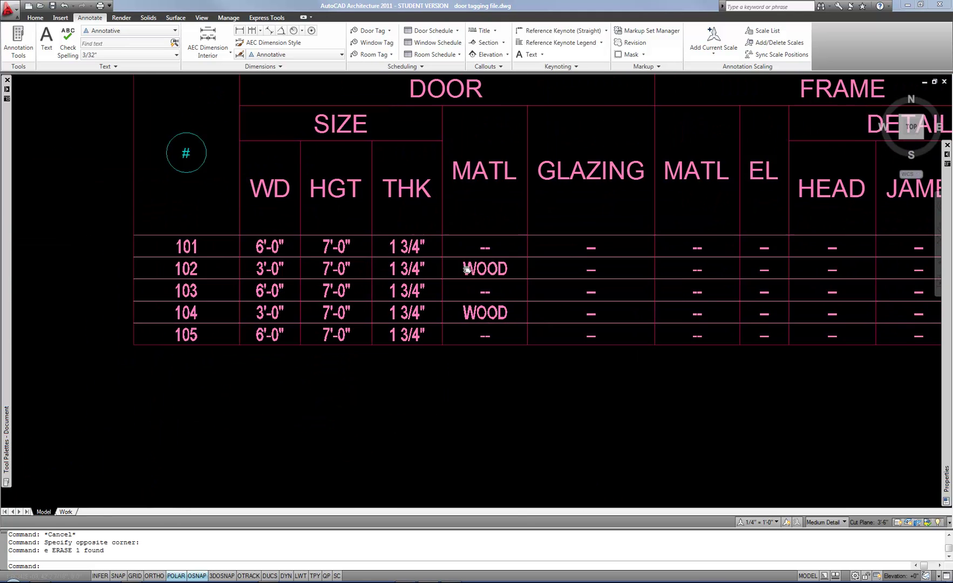
pyautogui.scroll(-1, 467, 269)
pyautogui.scroll(-4, 493, 272)
pyautogui.scroll(4, 243, 389)
# Set the DoorStyles Material property of double door 101's Hinged - Double style to AL CLAD WOOD.
pyautogui.moveTo(225, 394); pyautogui.dragTo(425, 385, button='middle')
pyautogui.scroll(1, 429, 387)
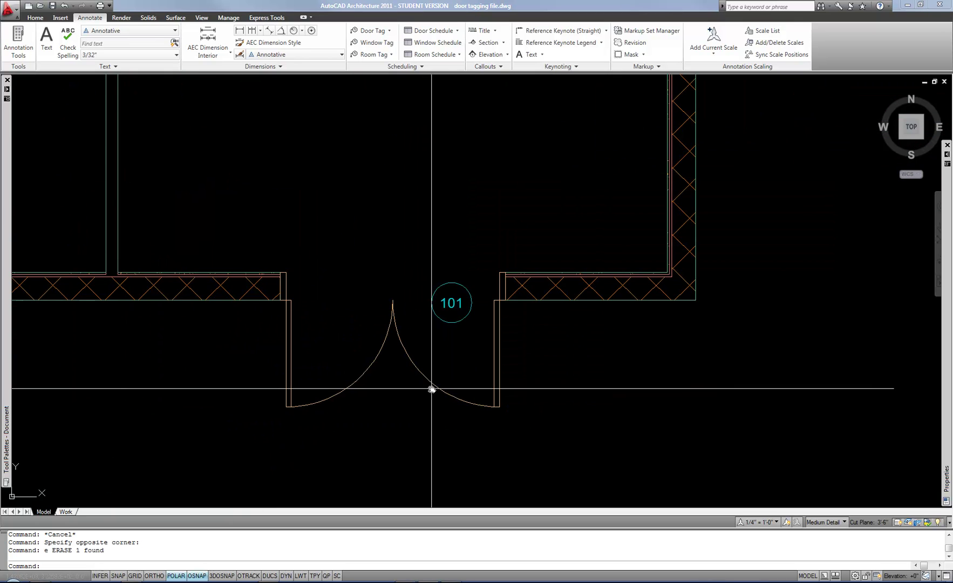
pyautogui.scroll(-3, 429, 390)
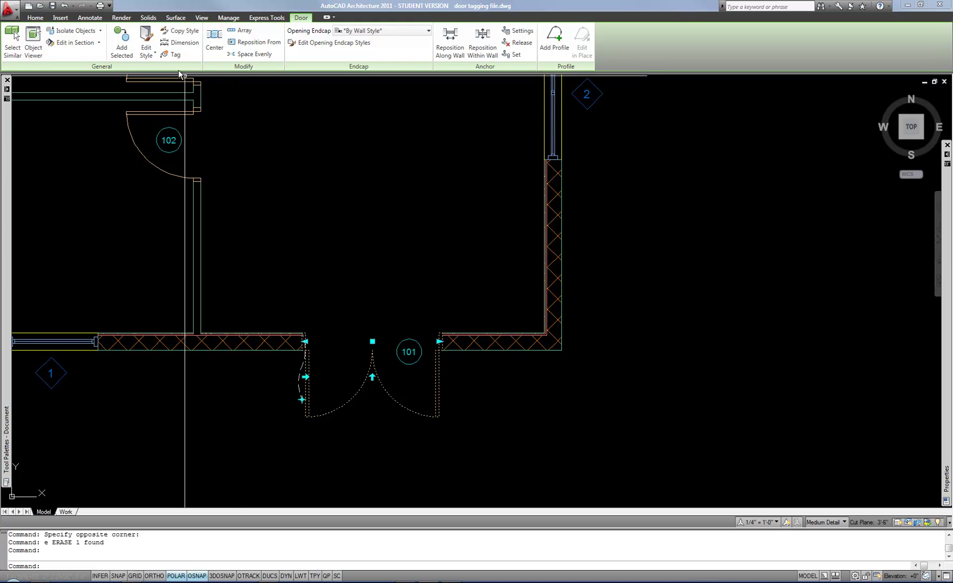
pyautogui.click(146, 39)
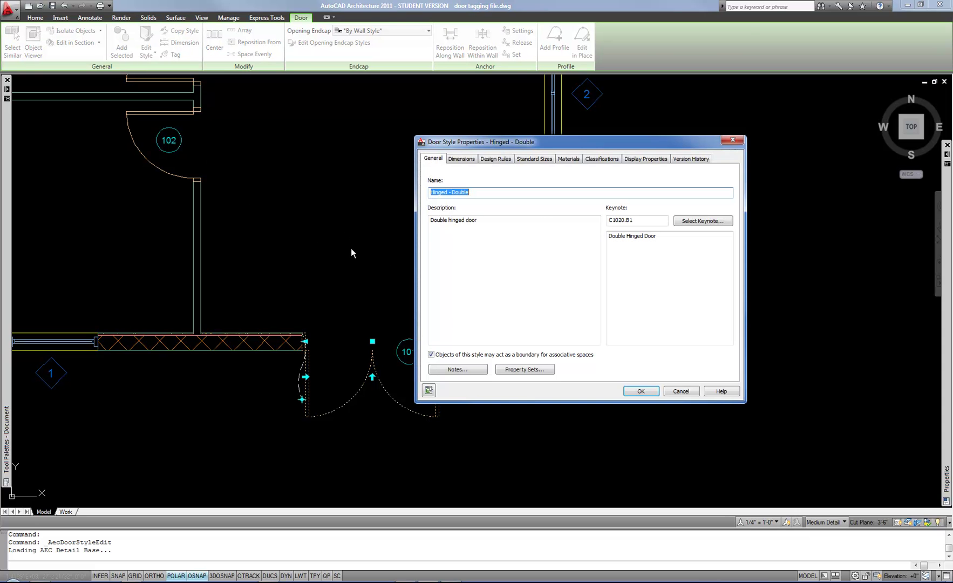
pyautogui.moveTo(513, 143); pyautogui.dragTo(421, 146)
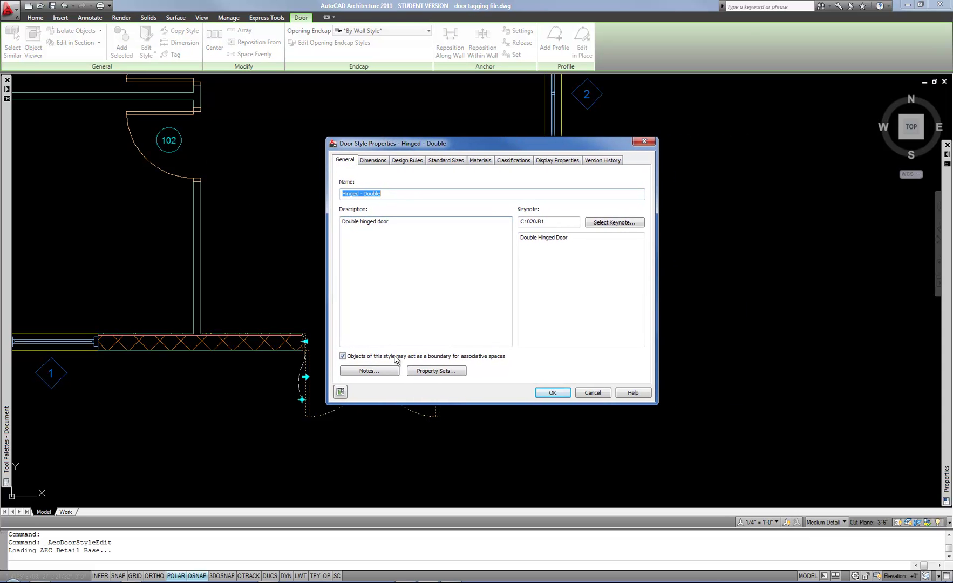
pyautogui.click(432, 373)
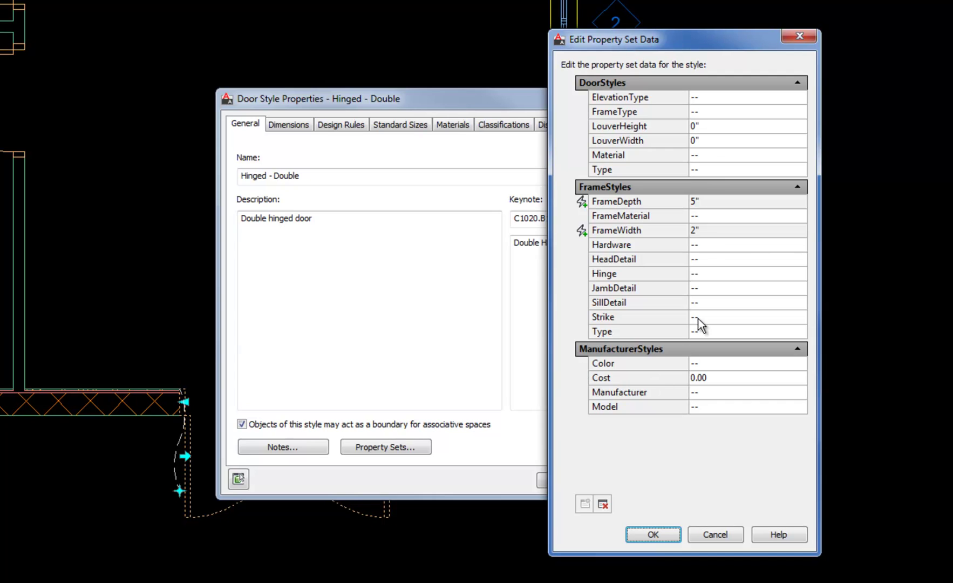
pyautogui.click(705, 155)
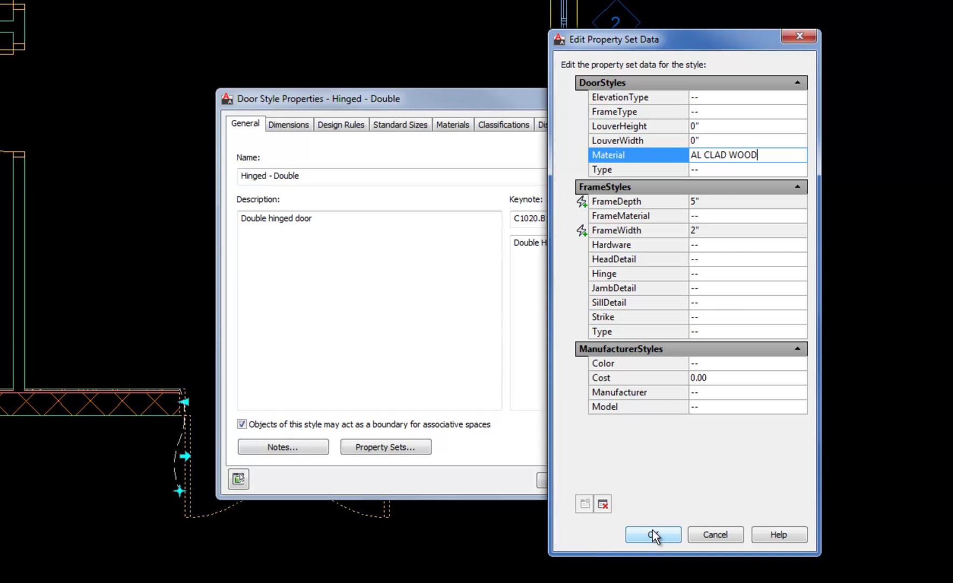
pyautogui.click(671, 535)
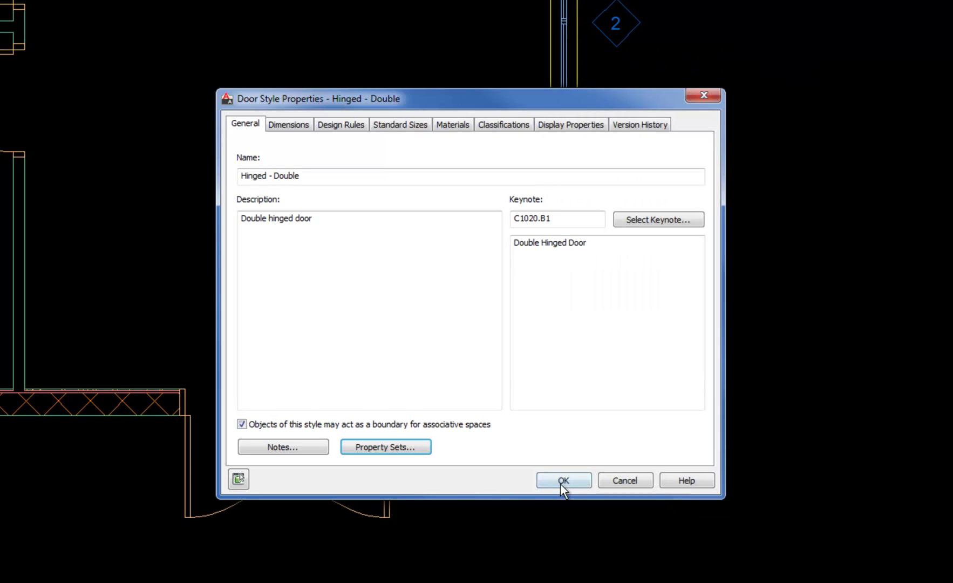
pyautogui.click(560, 483)
# Update the door and frame schedule table with the changed door style data.
pyautogui.scroll(-5, 310, 344)
pyautogui.scroll(3, 595, 300)
pyautogui.scroll(2, 706, 237)
pyautogui.moveTo(531, 323); pyautogui.dragTo(503, 360, button='middle')
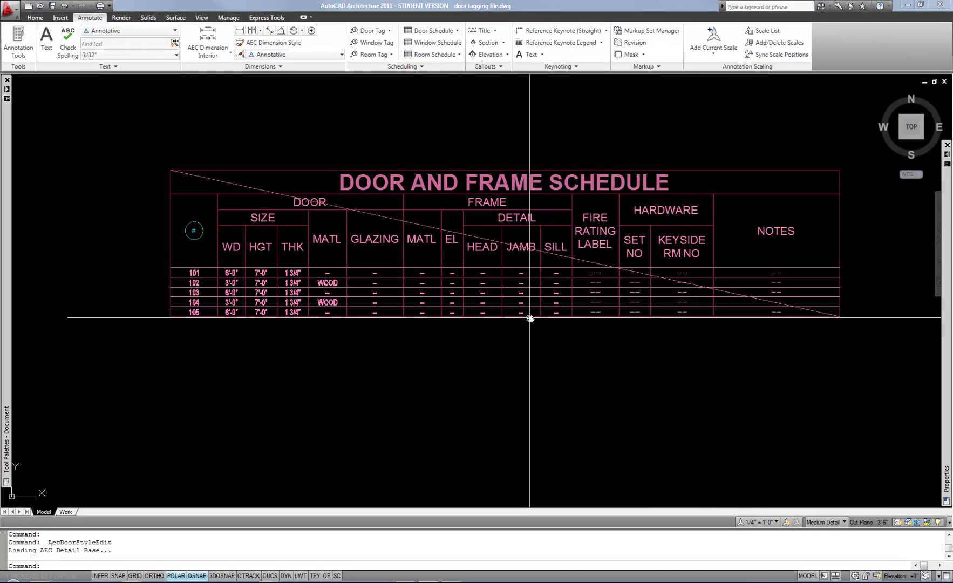
pyautogui.click(529, 318)
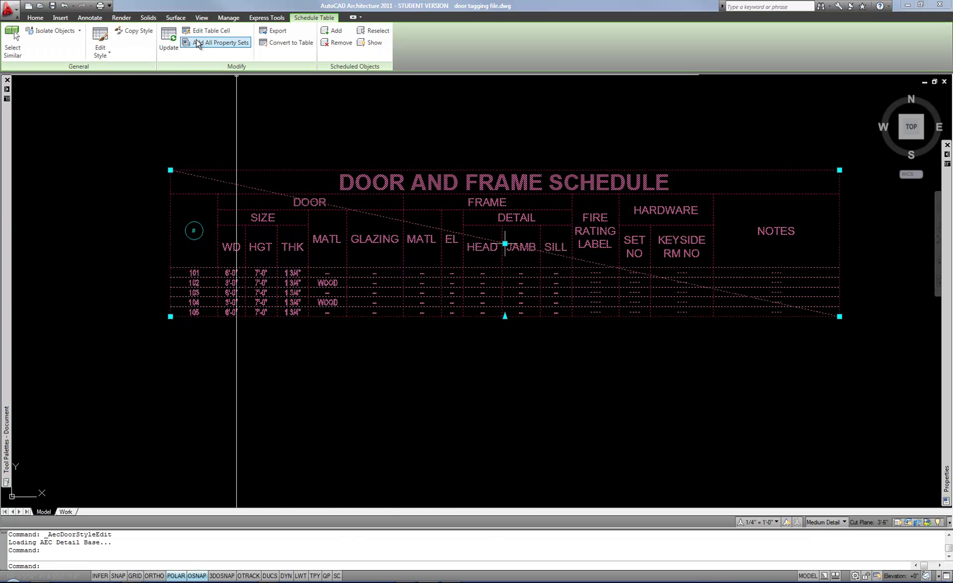
pyautogui.click(168, 38)
pyautogui.scroll(6, 328, 283)
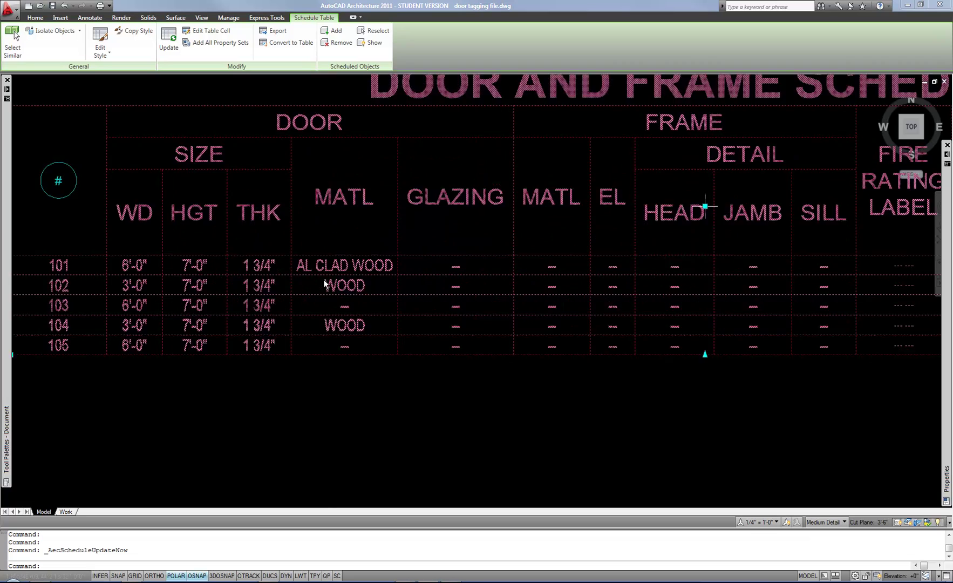
# Examine the door material entries in the updated schedule against the numbered doors in the floor plan.
pyautogui.press('Escape')
pyautogui.scroll(-5, 325, 286)
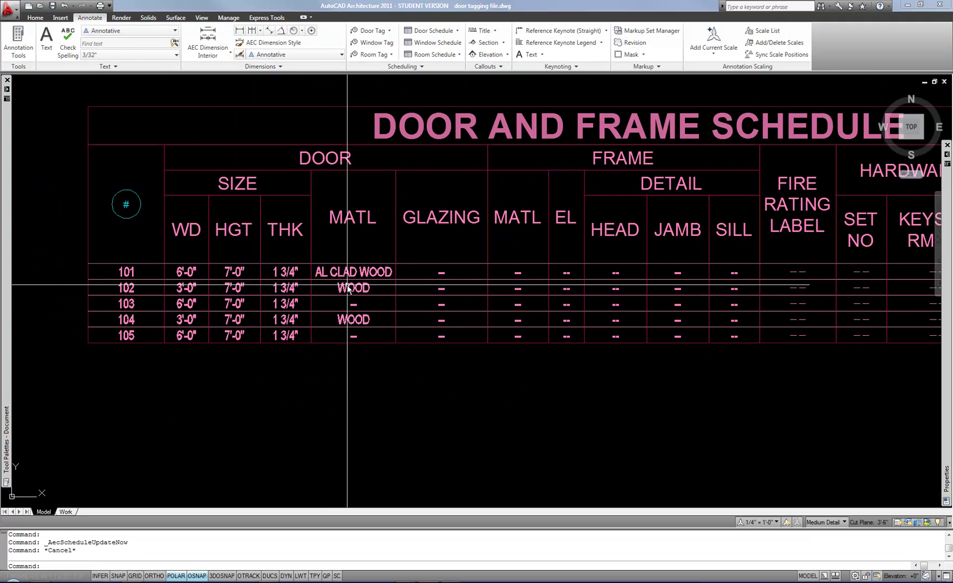
pyautogui.scroll(-5, 324, 286)
pyautogui.moveTo(283, 344); pyautogui.dragTo(436, 385, button='middle')
pyautogui.scroll(8, 317, 346)
pyautogui.scroll(-3, 436, 385)
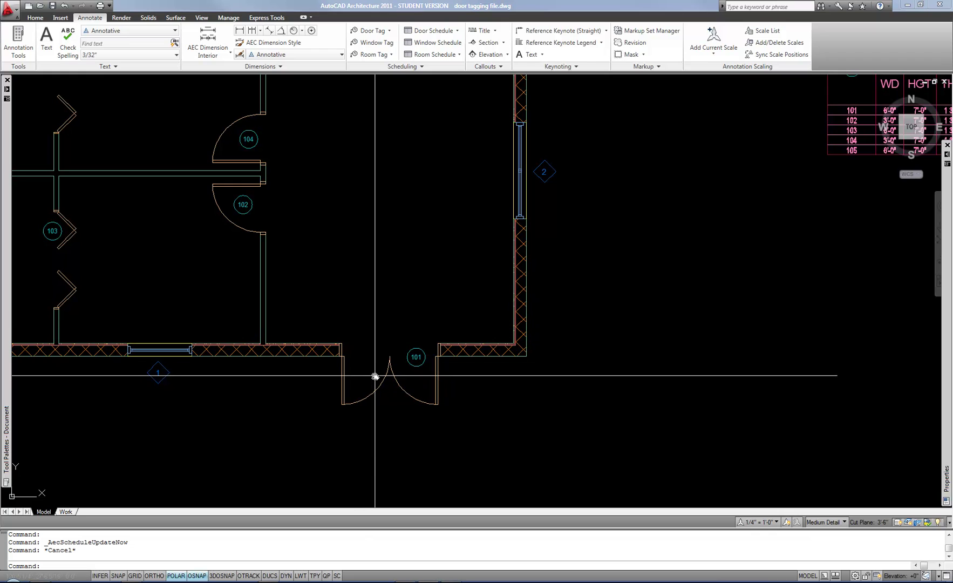
pyautogui.scroll(-3, 380, 392)
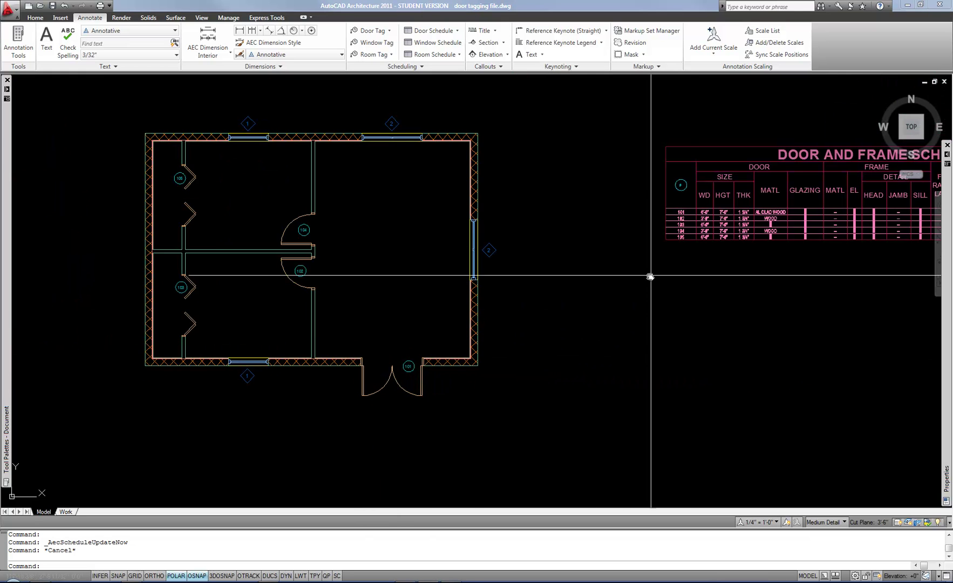
pyautogui.scroll(5, 779, 222)
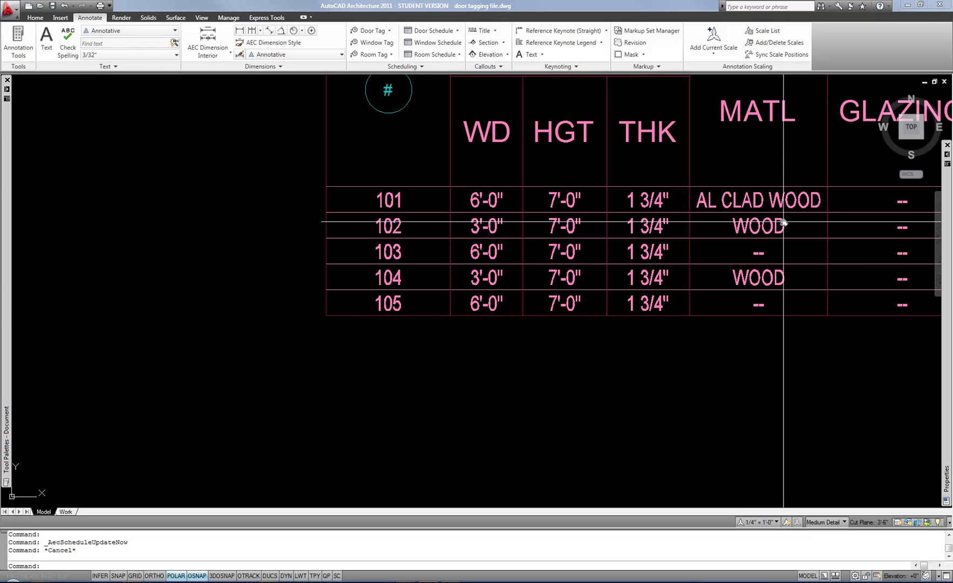
pyautogui.scroll(-5, 783, 222)
pyautogui.scroll(6, 540, 331)
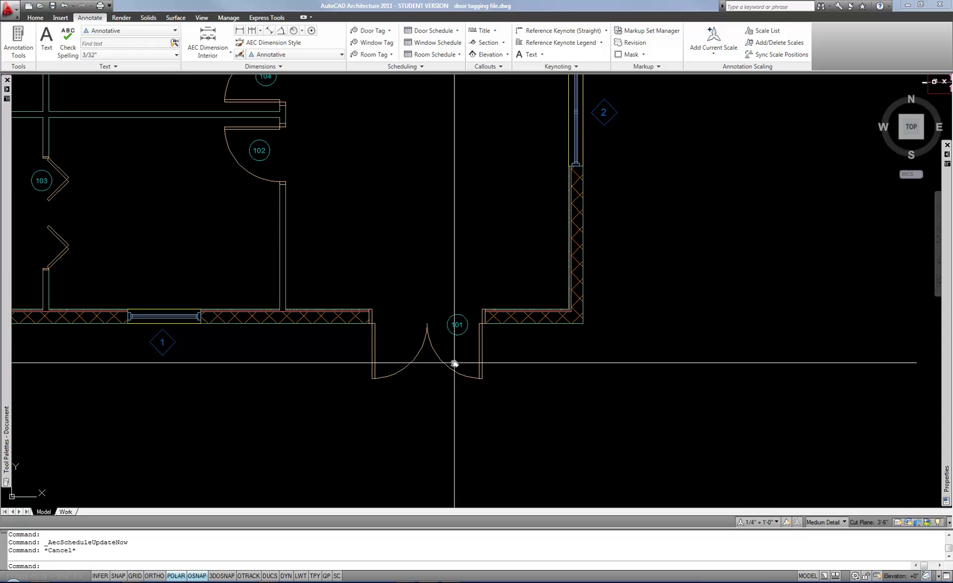
# Copy double door 101's style and assign the copy to it, naming the new style Hinged - Double INTERIOR.
pyautogui.moveTo(454, 363); pyautogui.dragTo(402, 389, button='middle')
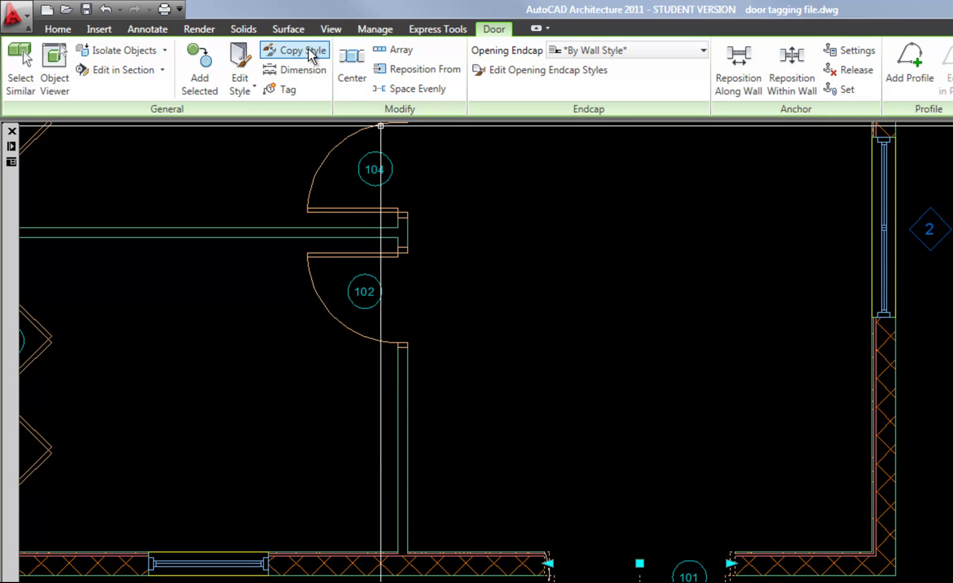
pyautogui.rightClick(566, 355)
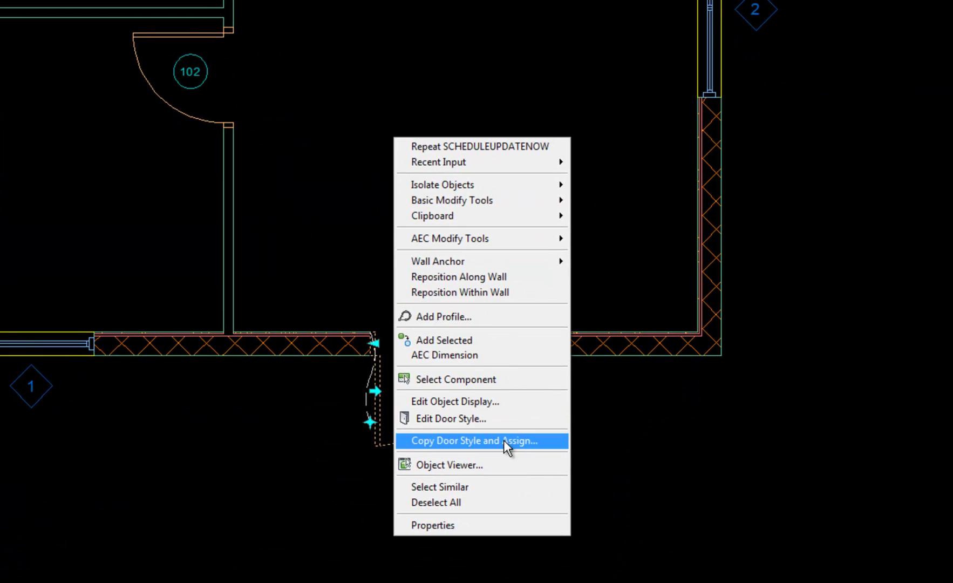
pyautogui.click(503, 439)
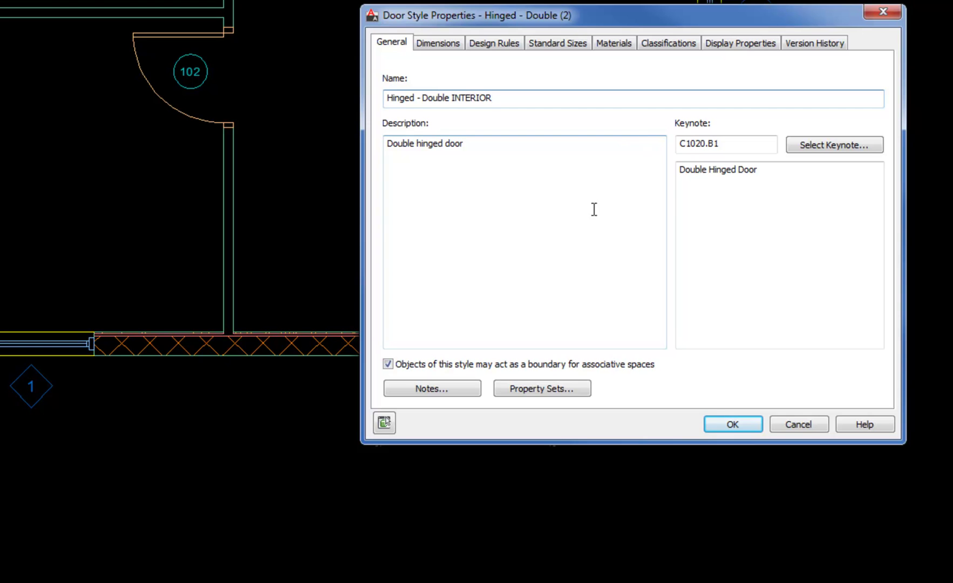
# Set the DoorStyles Material property of the Hinged - Double INTERIOR style to WOOD.
pyautogui.click(537, 389)
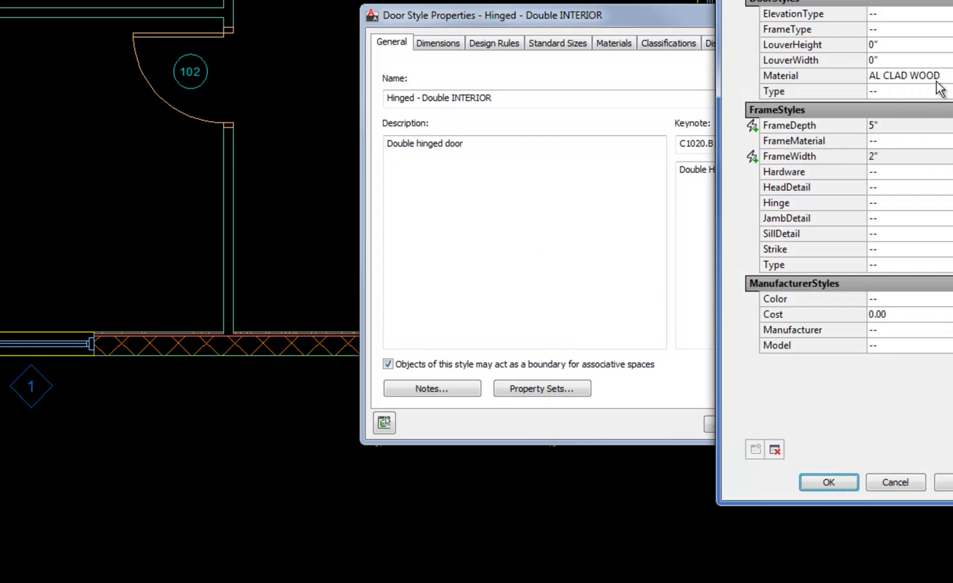
pyautogui.click(941, 76)
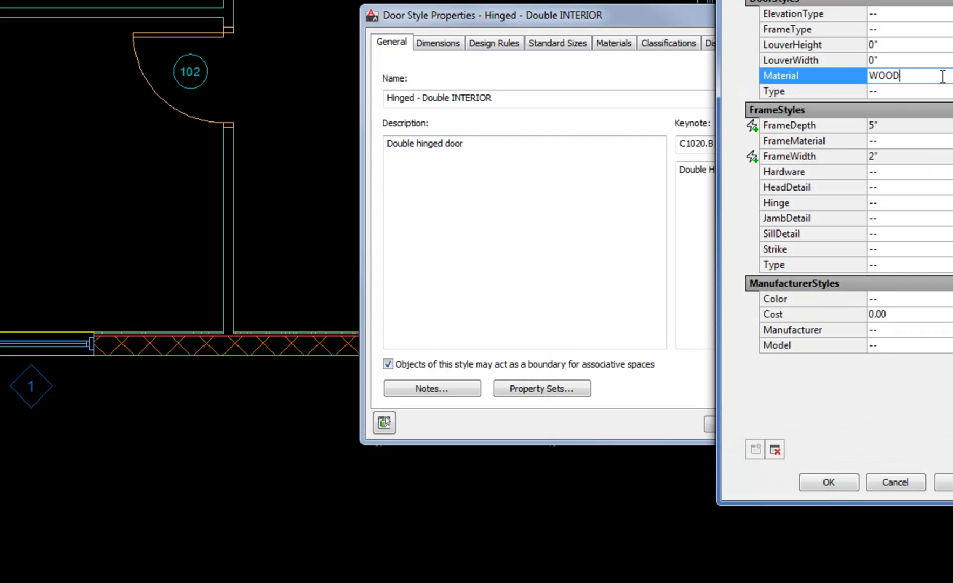
pyautogui.click(829, 482)
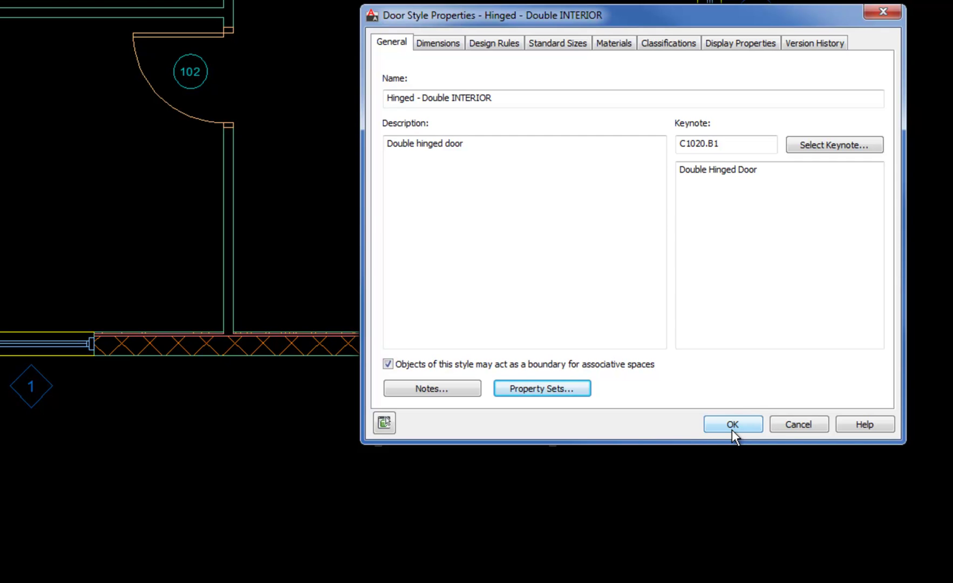
pyautogui.click(732, 424)
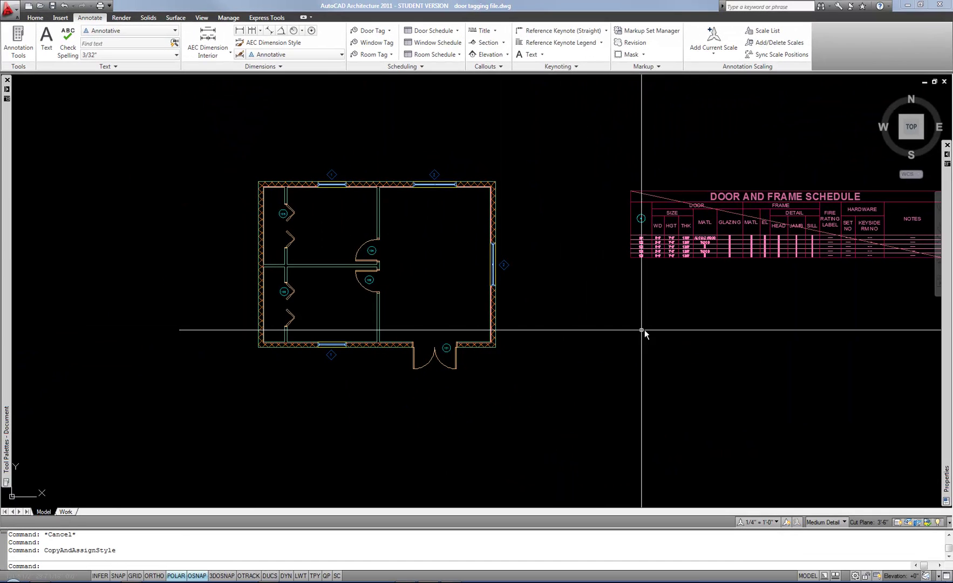
# Update the door and frame schedule with the interior style's material and inspect the refreshed table.
pyautogui.moveTo(643, 329); pyautogui.dragTo(487, 370, button='middle')
pyautogui.click(630, 270)
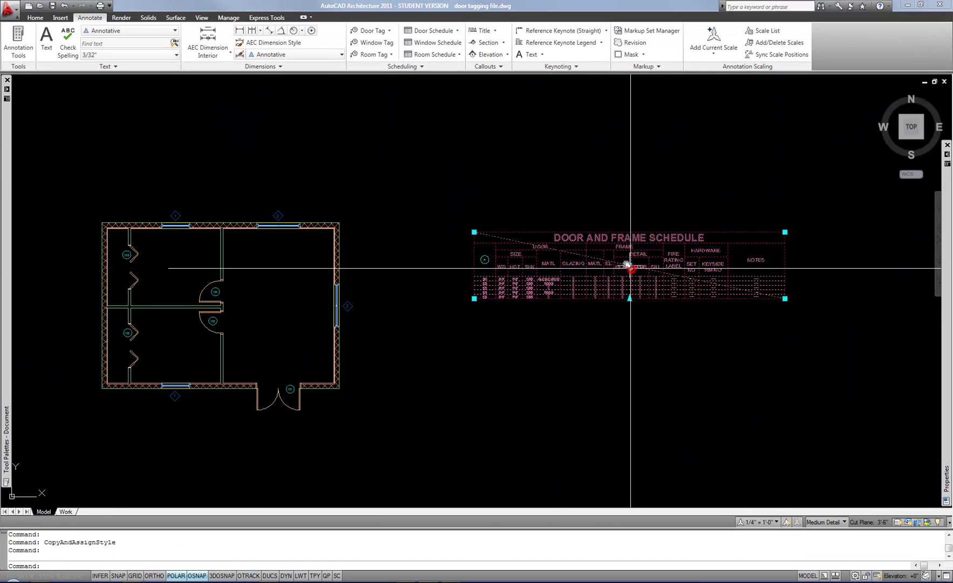
pyautogui.click(169, 36)
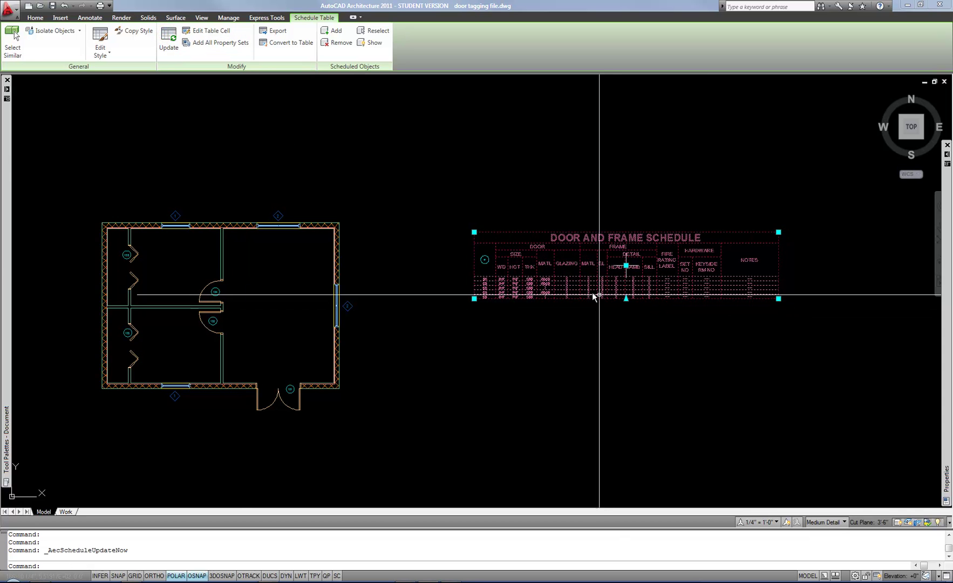
pyautogui.scroll(5, 567, 294)
pyautogui.press('Escape')
pyautogui.press('Escape')
# Reassign the Hinged - Double style to double door 101 in the floor plan.
pyautogui.scroll(-5, 546, 297)
pyautogui.scroll(2, 351, 385)
pyautogui.click(280, 406)
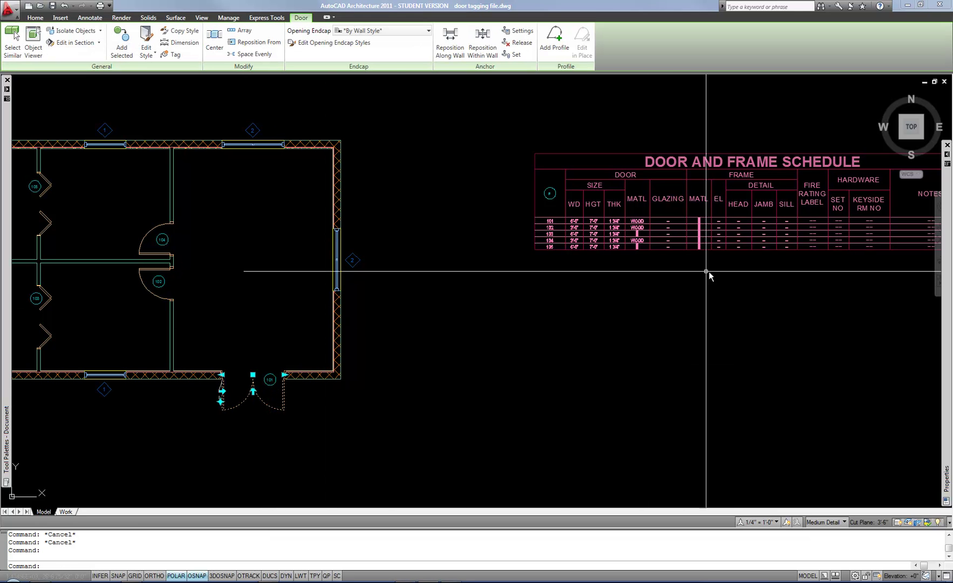
pyautogui.moveTo(945, 243)
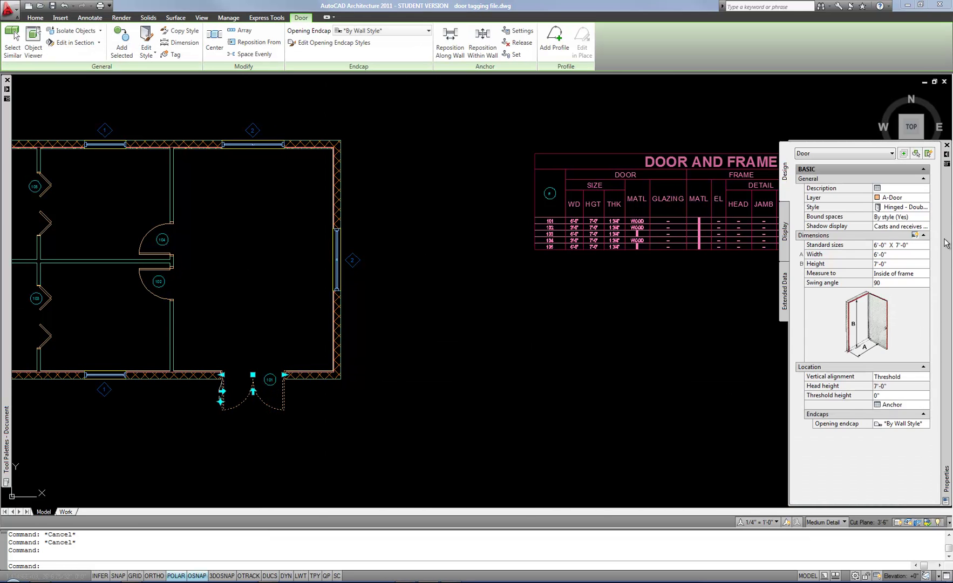
pyautogui.click(927, 207)
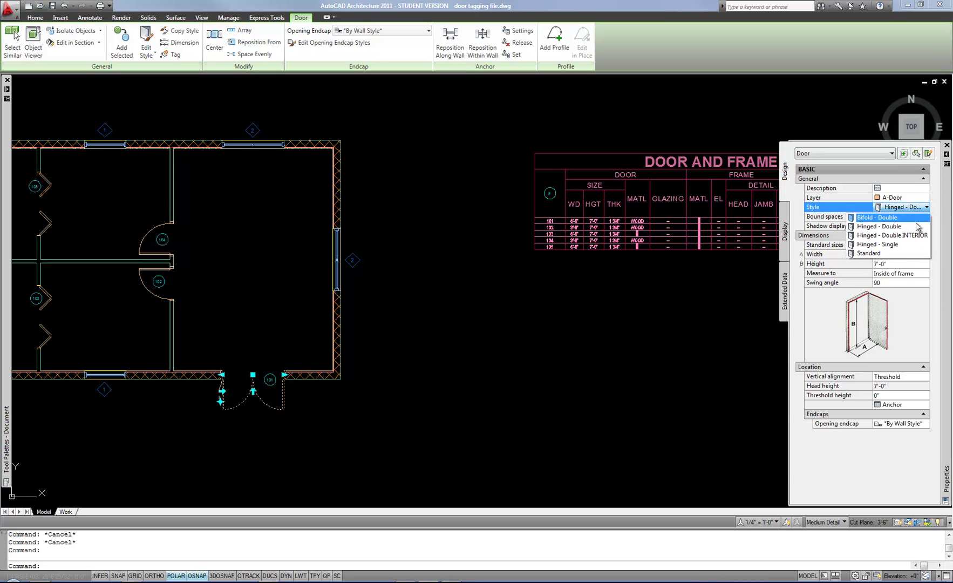
pyautogui.click(912, 227)
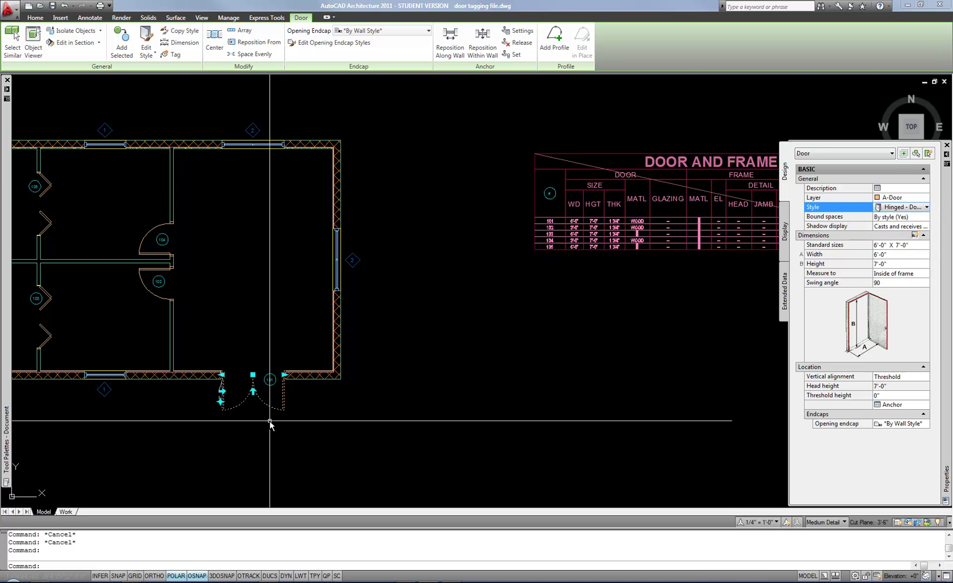
pyautogui.scroll(2, 270, 424)
pyautogui.press('Escape')
pyautogui.rightClick(263, 401)
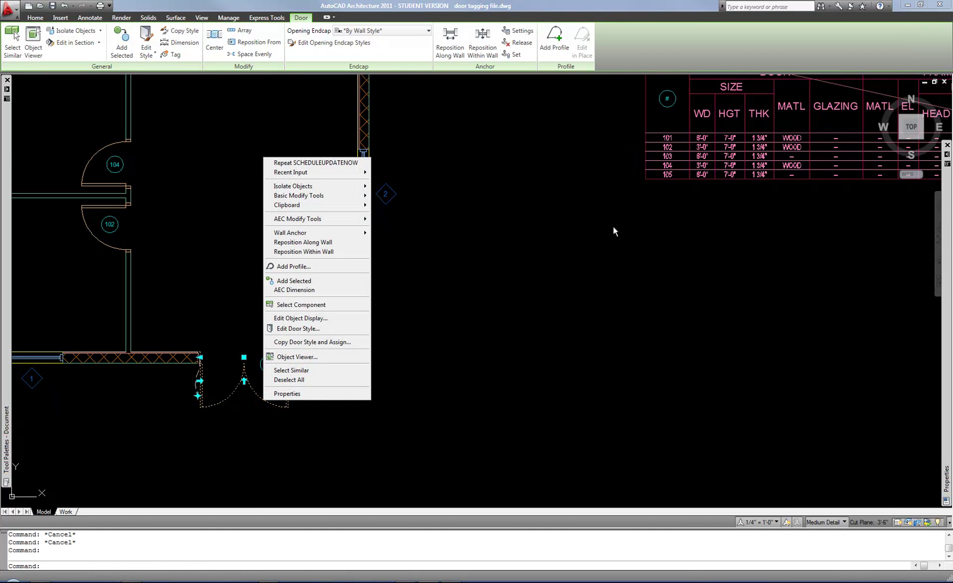
pyautogui.press('Escape')
# Update the door and frame schedule to match door 101's reassigned style.
pyautogui.click(779, 176)
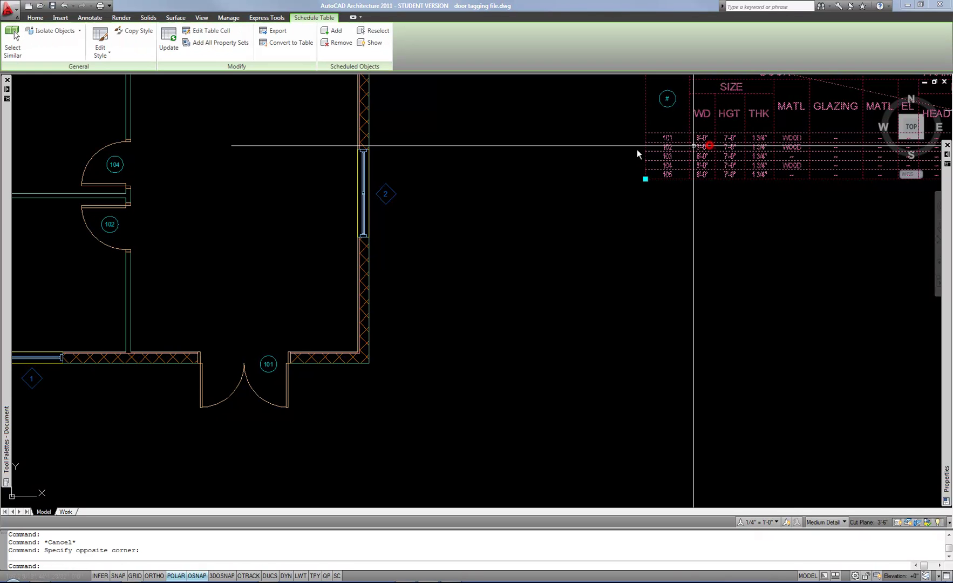
pyautogui.click(169, 37)
pyautogui.scroll(-2, 399, 262)
pyautogui.scroll(-2, 493, 272)
pyautogui.scroll(5, 491, 257)
pyautogui.press('Escape')
pyautogui.press('Escape')
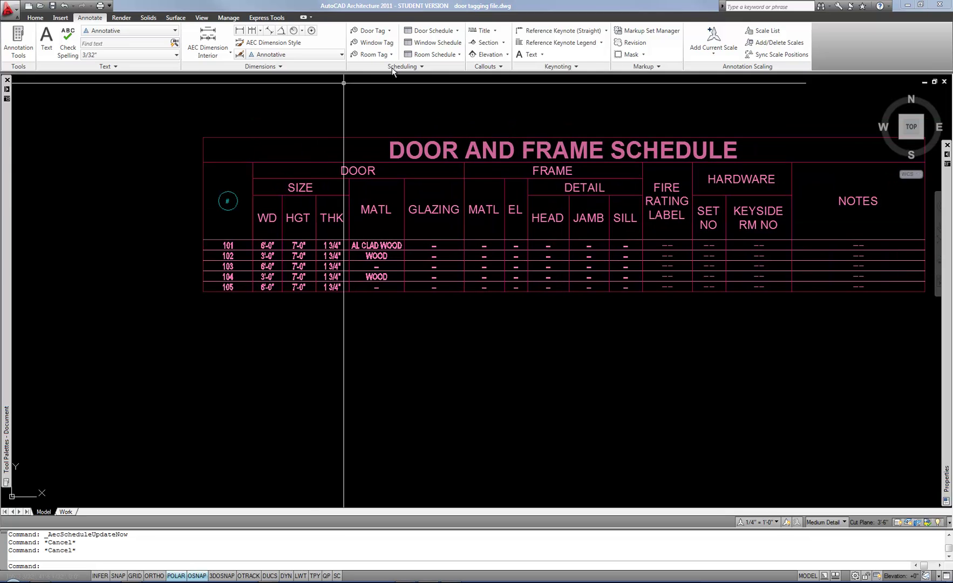
# Create a window schedule from the two windows tagged 2 and place it below the door and frame schedule.
pyautogui.click(428, 43)
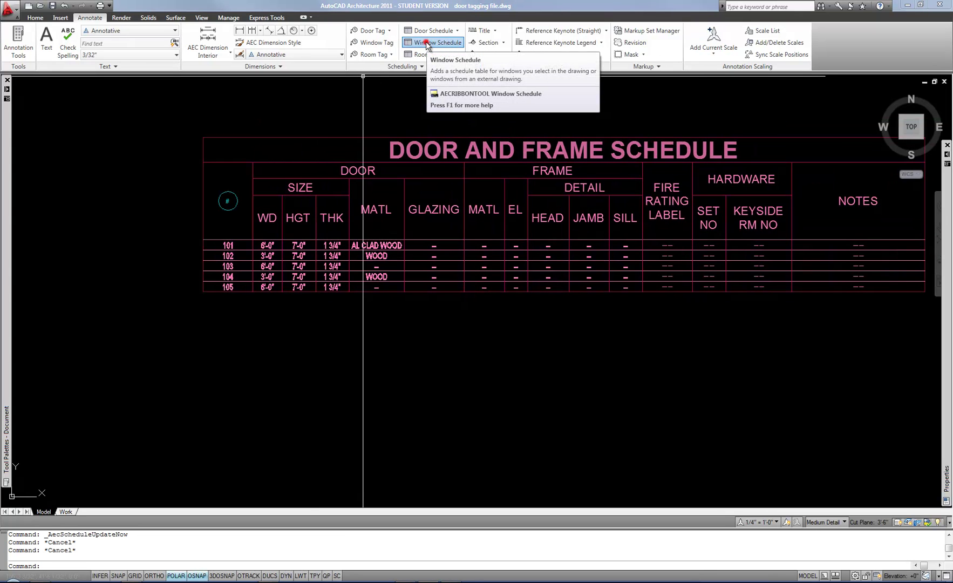
pyautogui.scroll(-3, 404, 234)
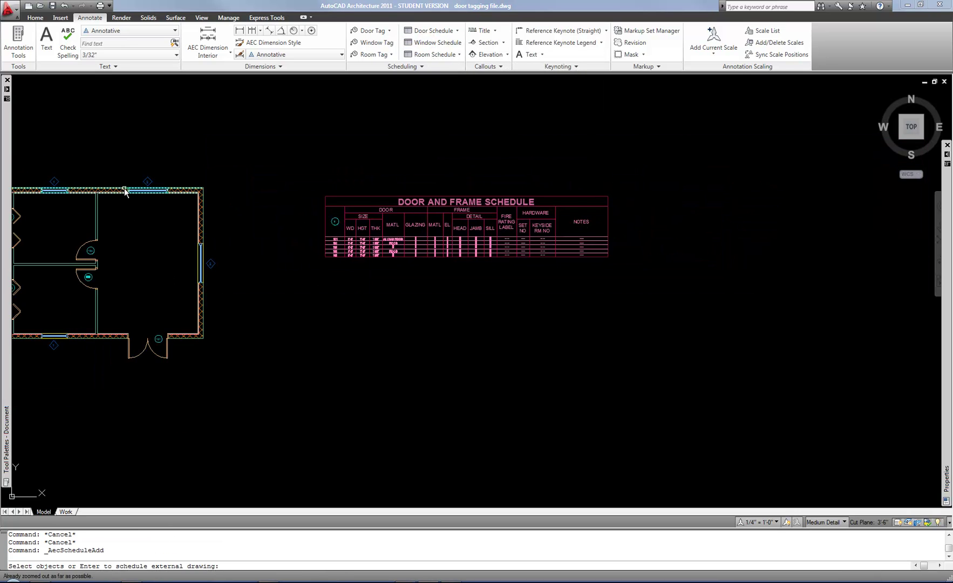
pyautogui.scroll(3, 124, 188)
pyautogui.click(146, 194)
pyautogui.click(273, 310)
pyautogui.press('Return')
pyautogui.scroll(-4, 284, 301)
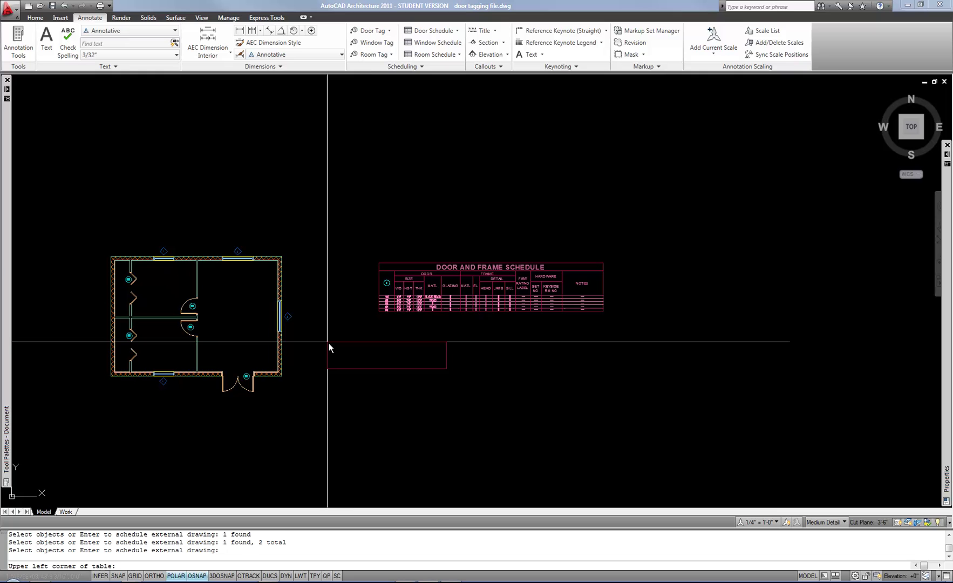
pyautogui.click(378, 340)
pyautogui.press('Return')
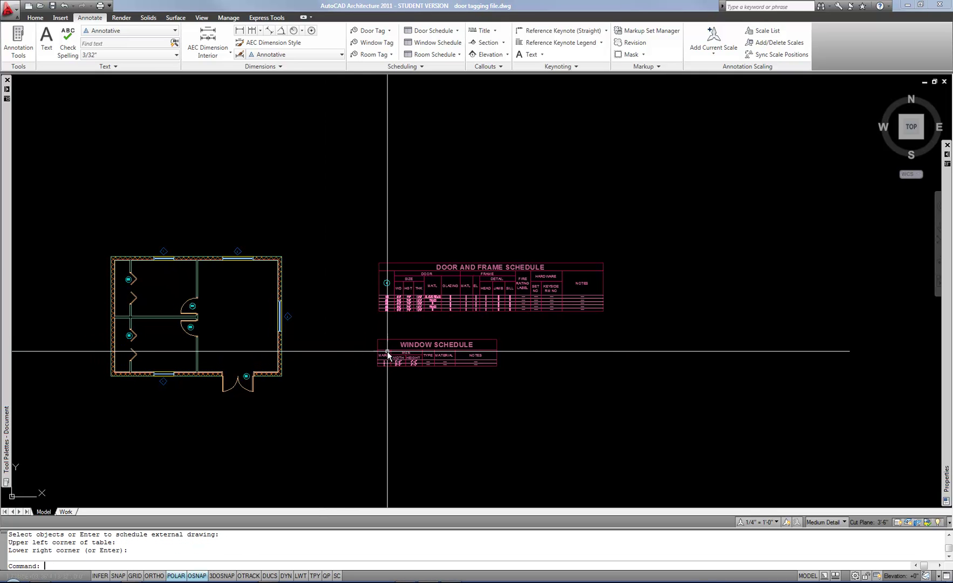
pyautogui.scroll(6, 386, 351)
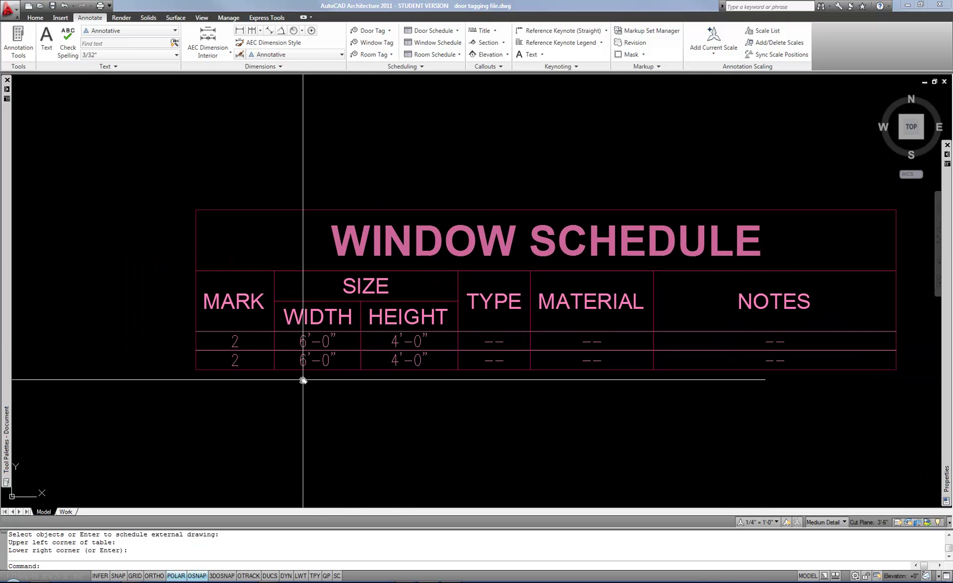
# Add the two windows tagged 1 to the existing window schedule.
pyautogui.scroll(-5, 319, 381)
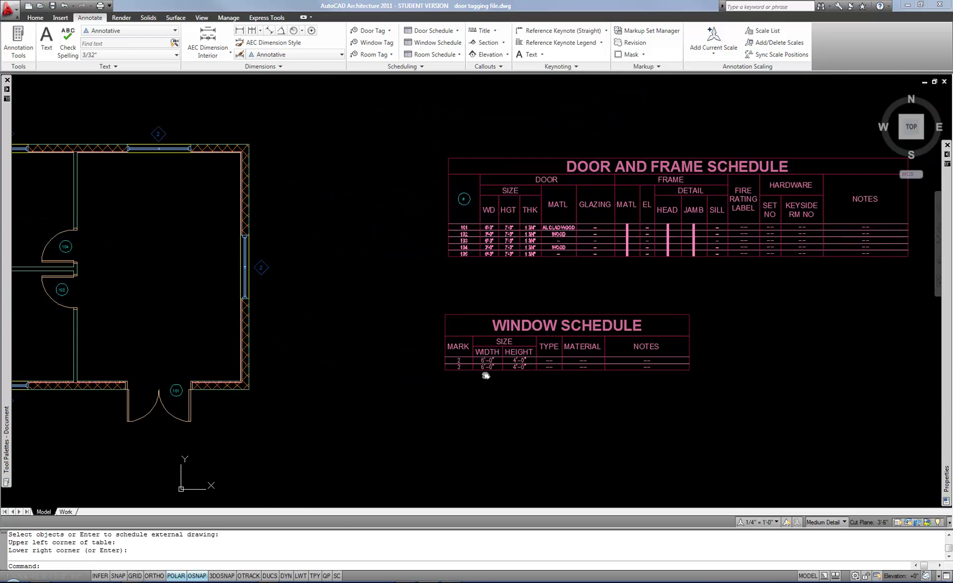
pyautogui.scroll(2, 345, 335)
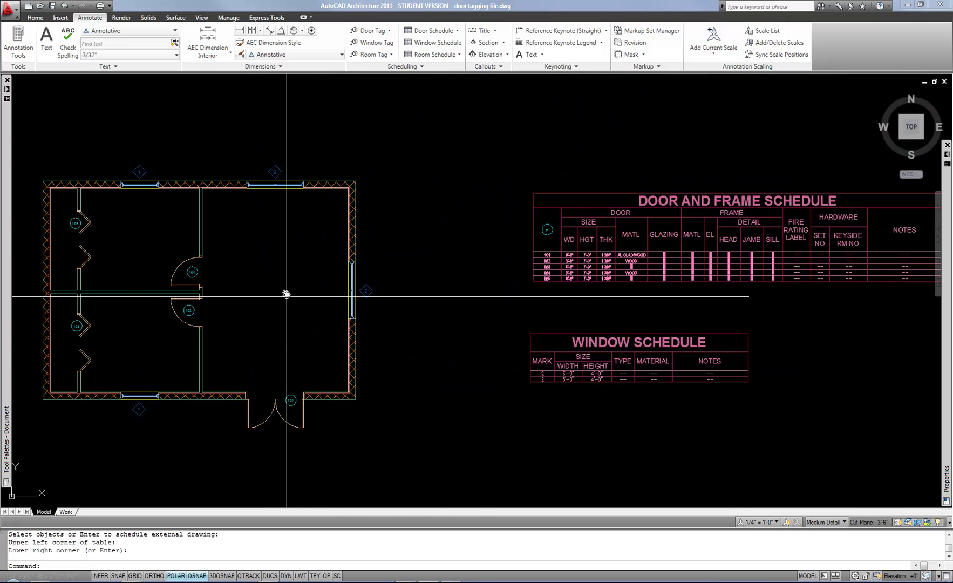
pyautogui.press('Return')
pyautogui.click(575, 357)
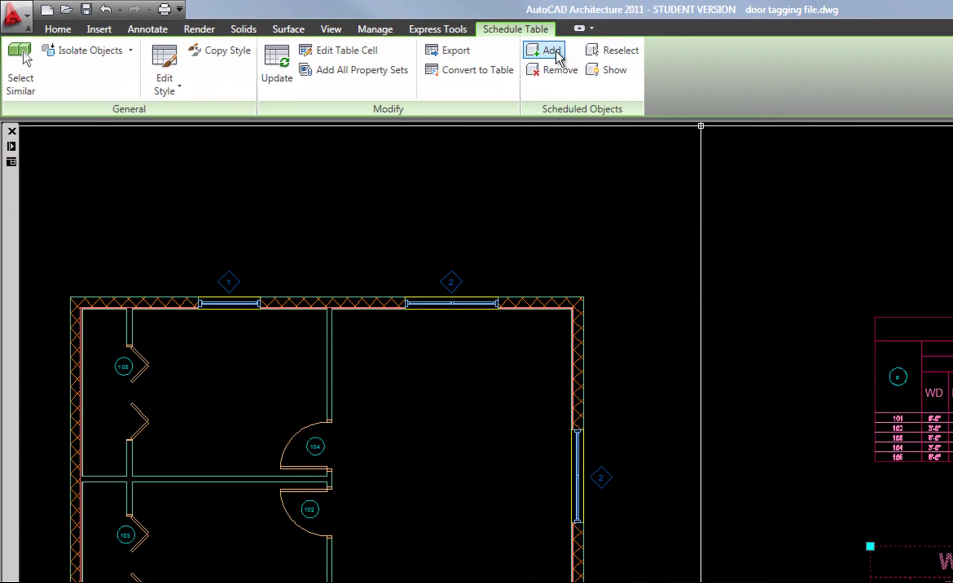
pyautogui.click(556, 51)
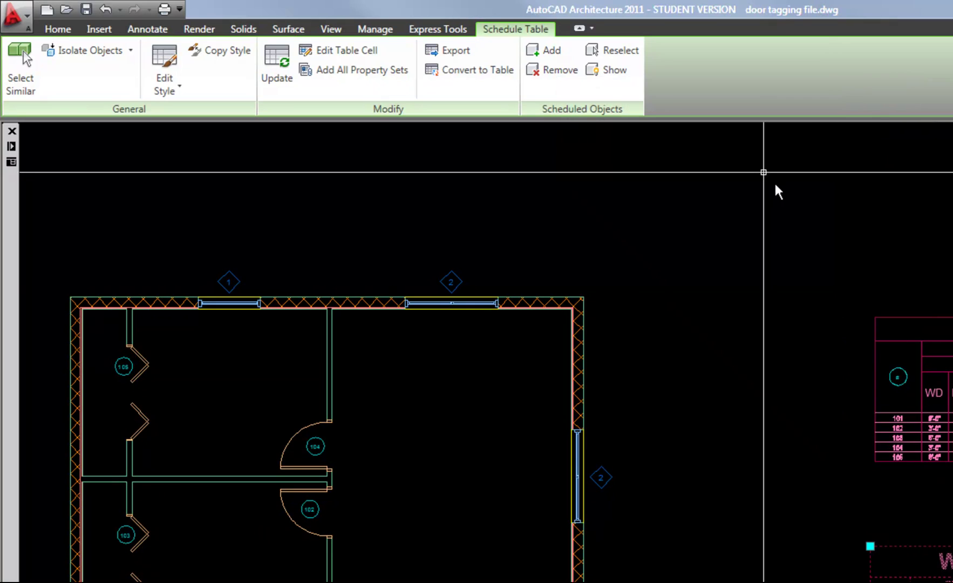
pyautogui.click(553, 51)
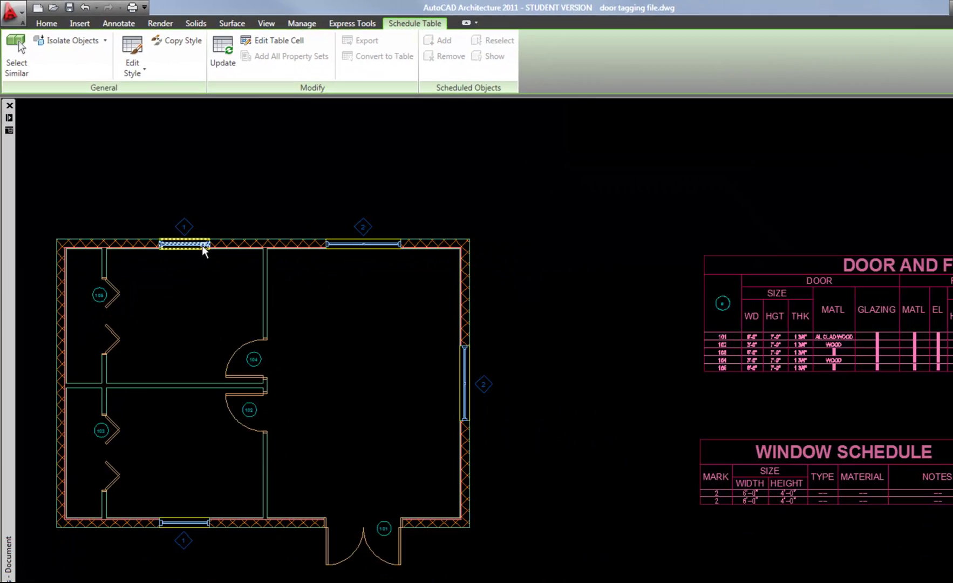
pyautogui.click(249, 304)
pyautogui.click(146, 399)
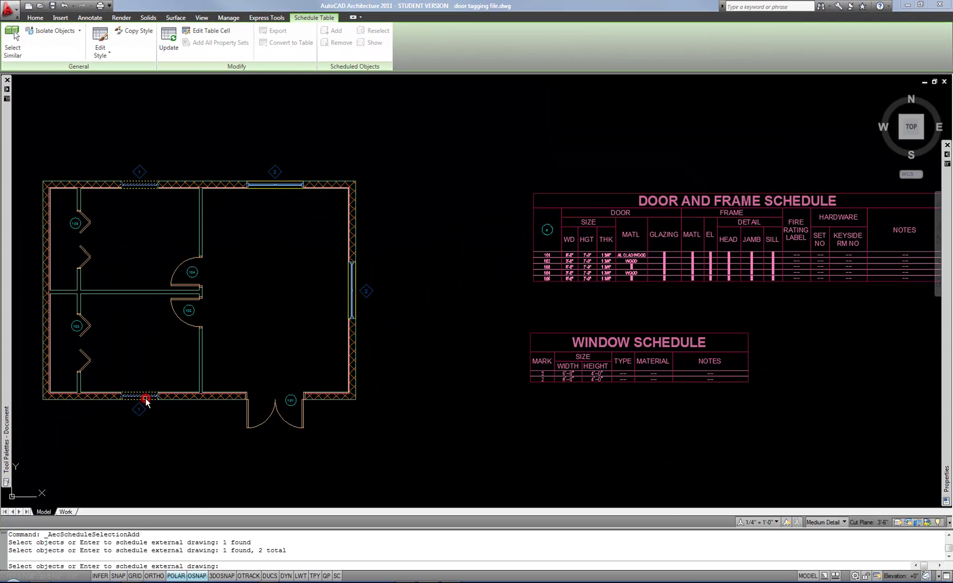
pyautogui.press('Return')
# Set the default text style of the window schedule's table style to Annotative and review its applicable objects and columns.
pyautogui.scroll(5, 577, 428)
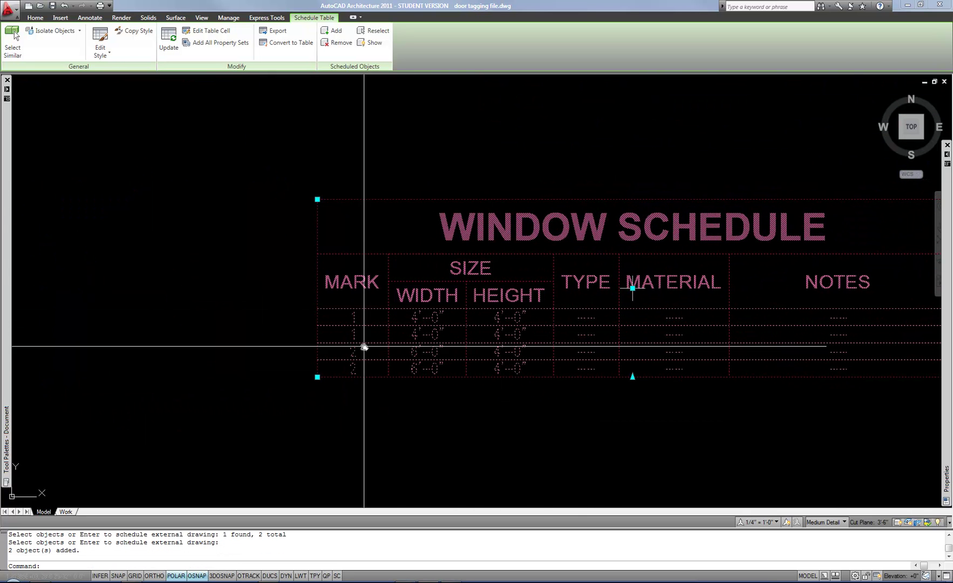
pyautogui.scroll(-1, 386, 400)
pyautogui.scroll(2, 382, 397)
pyautogui.rightClick(387, 391)
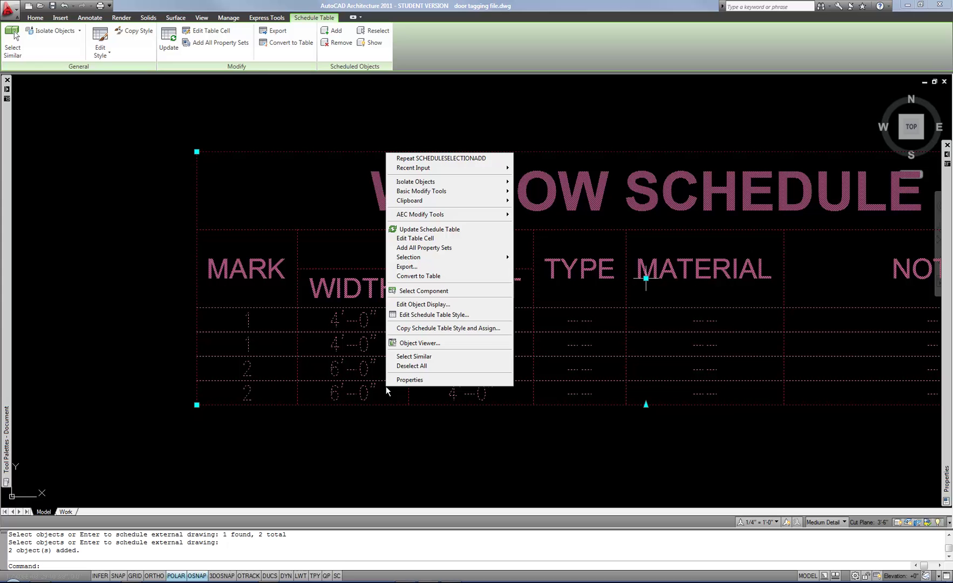
pyautogui.click(417, 316)
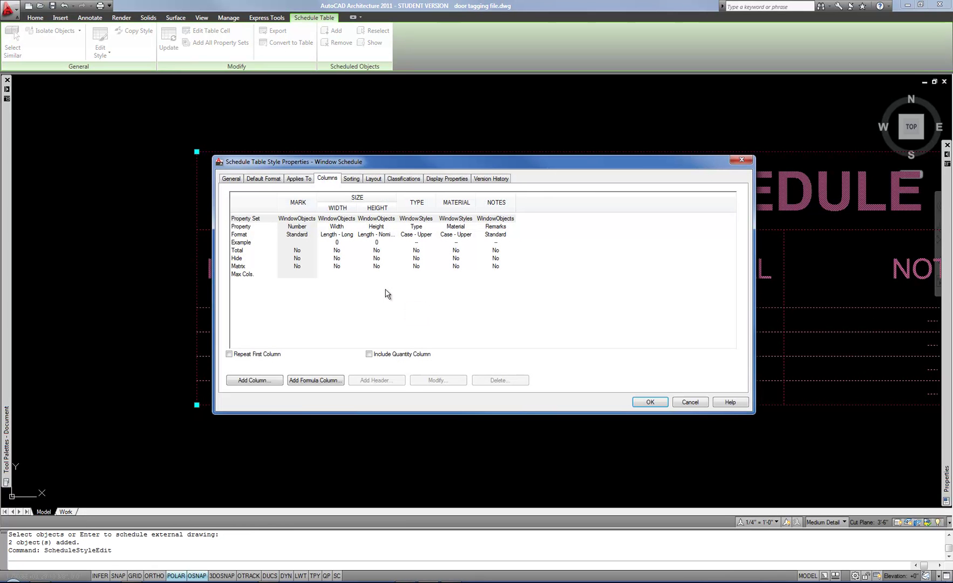
pyautogui.click(271, 180)
pyautogui.click(315, 207)
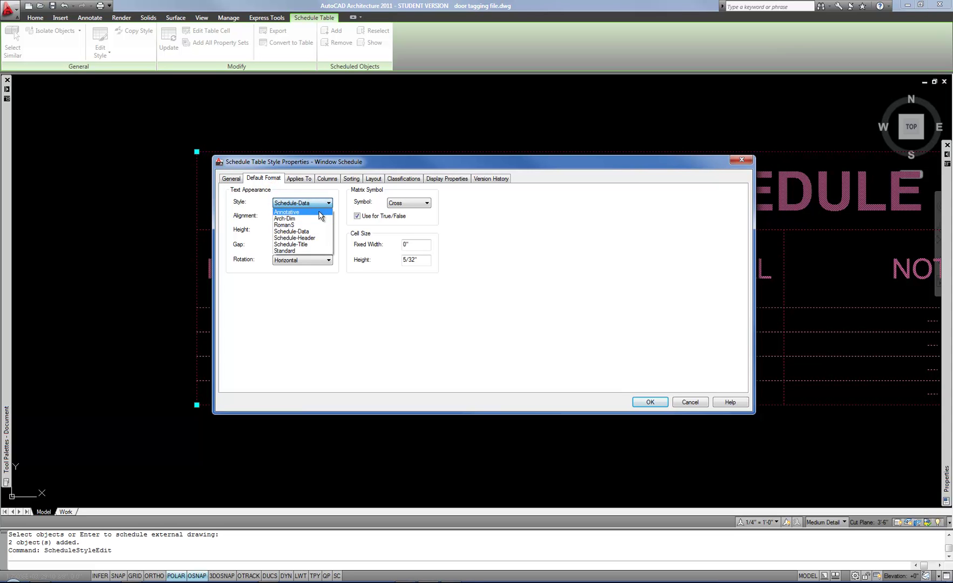
pyautogui.click(318, 214)
pyautogui.click(304, 180)
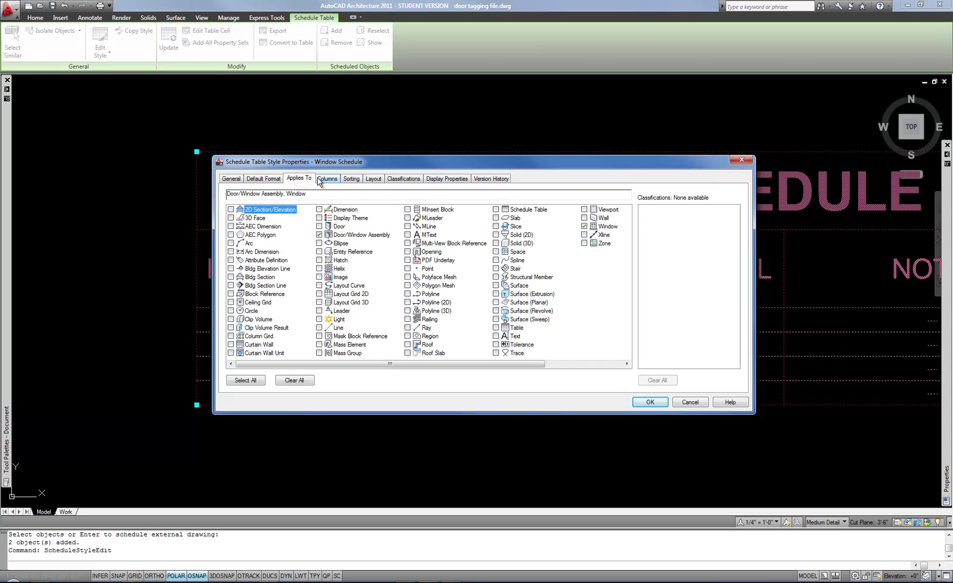
pyautogui.click(326, 179)
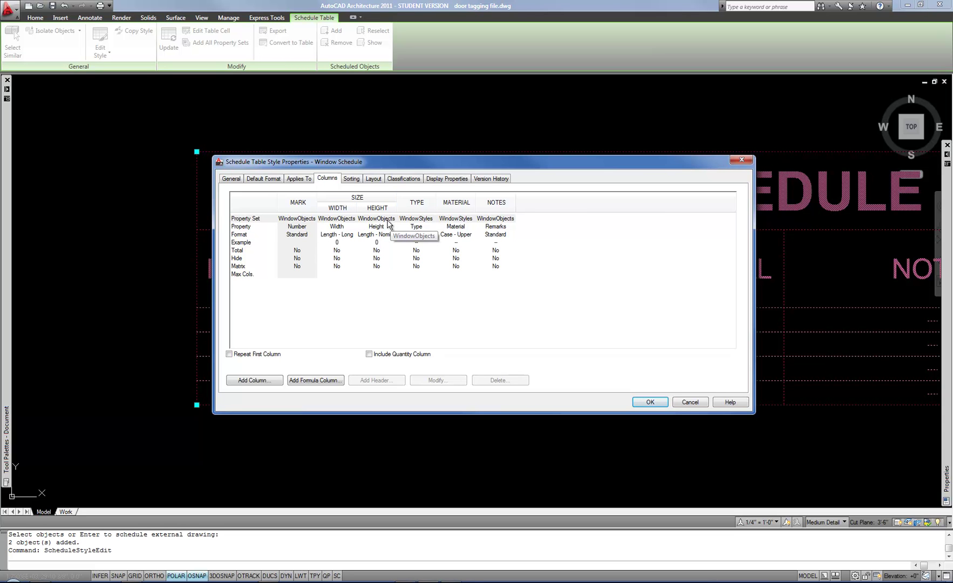
pyautogui.click(639, 403)
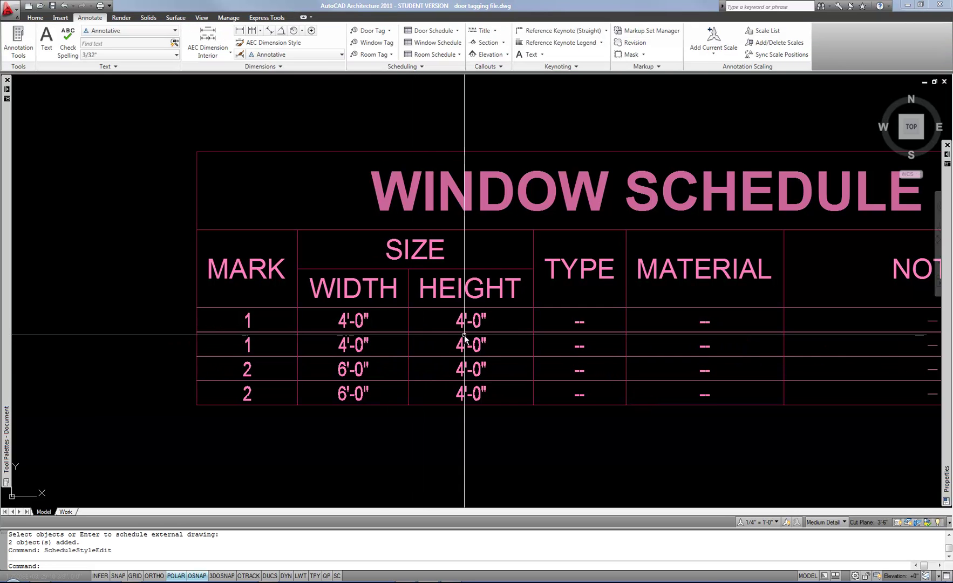
# Include a quantity column in the window schedule's table style so identical windows are grouped into one row.
pyautogui.scroll(-4, 432, 344)
pyautogui.scroll(4, 428, 342)
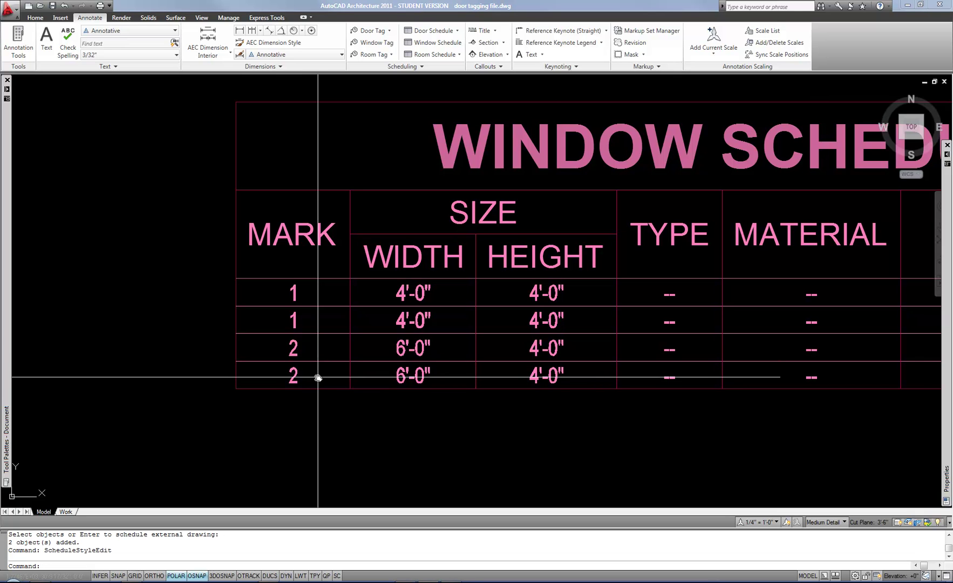
pyautogui.scroll(-6, 318, 377)
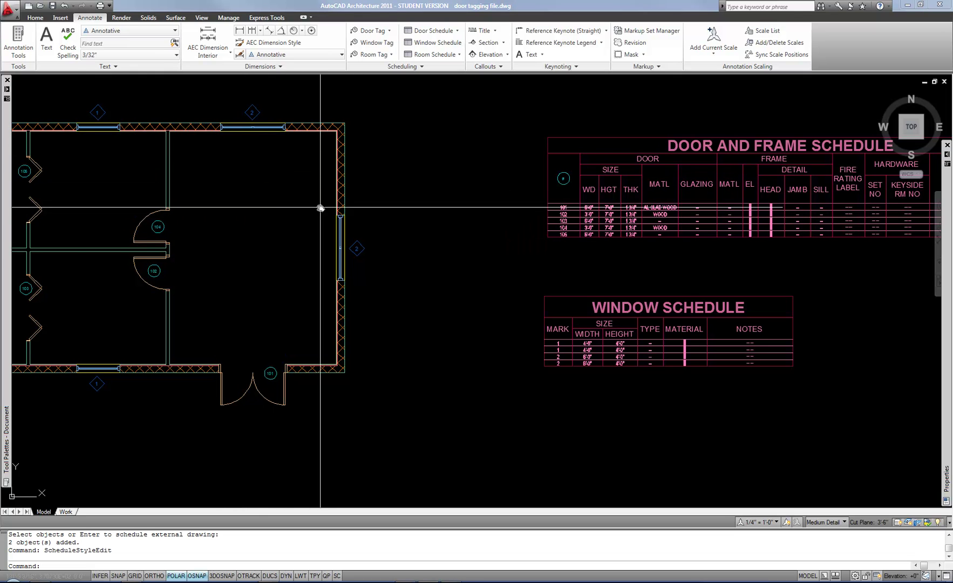
pyautogui.scroll(5, 593, 350)
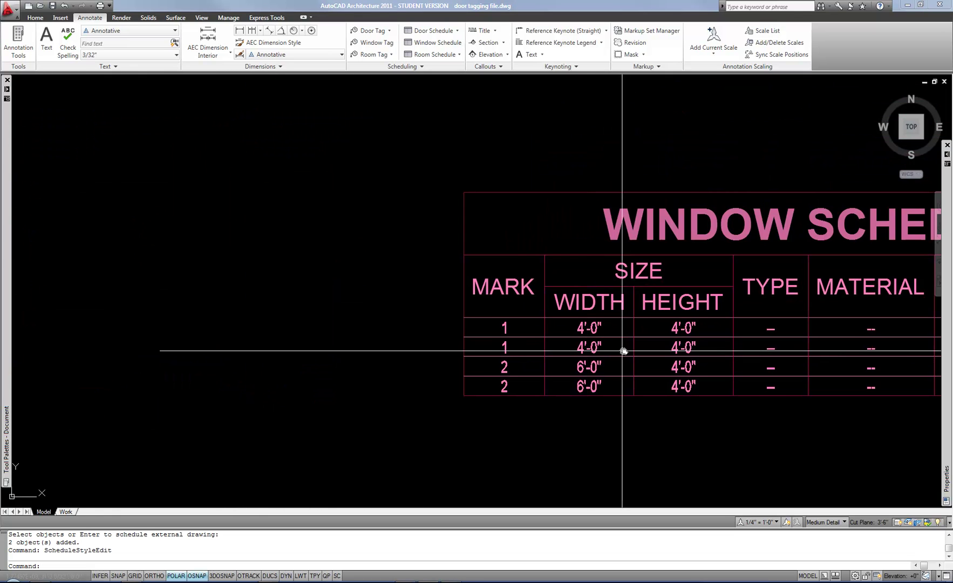
pyautogui.moveTo(394, 357); pyautogui.dragTo(349, 356, button='middle')
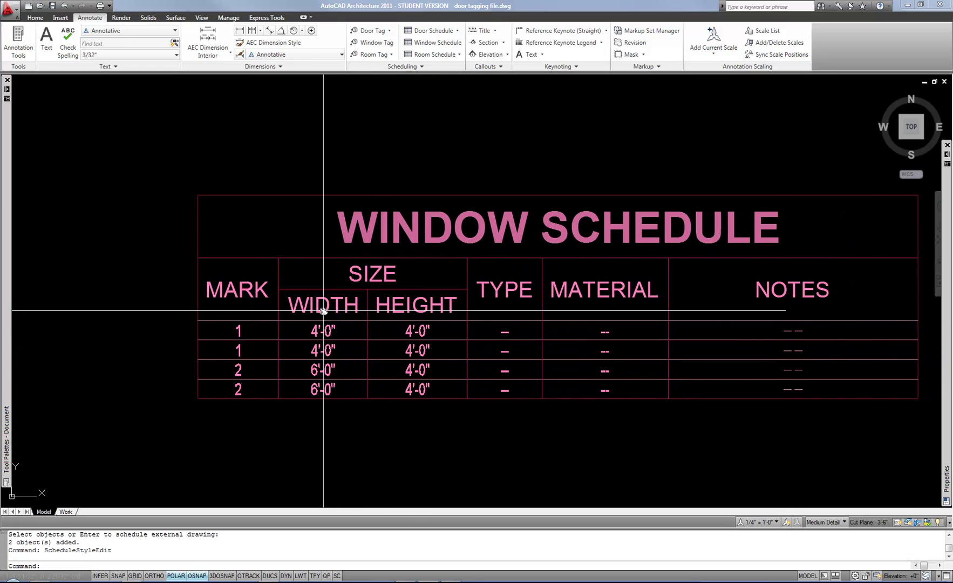
pyautogui.click(324, 311)
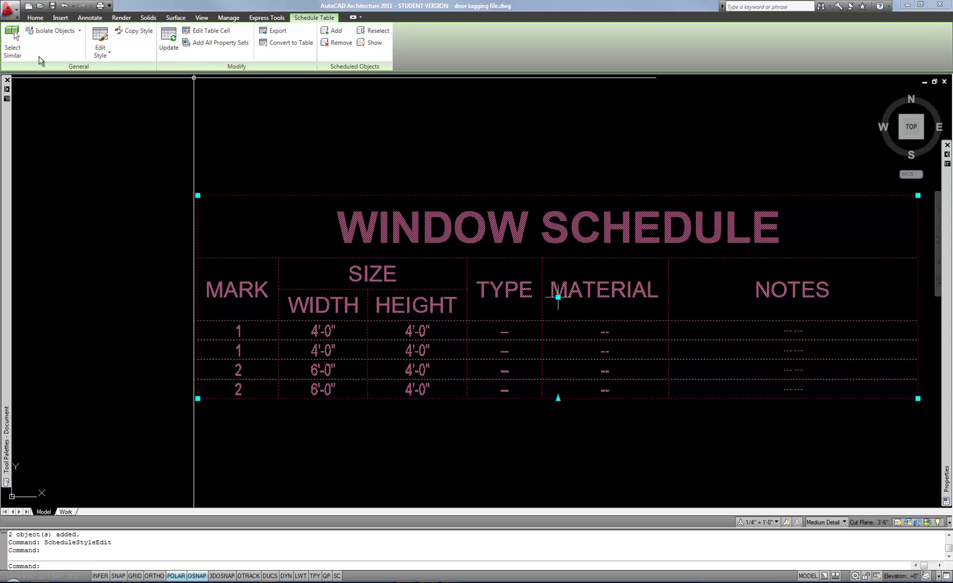
pyautogui.click(100, 38)
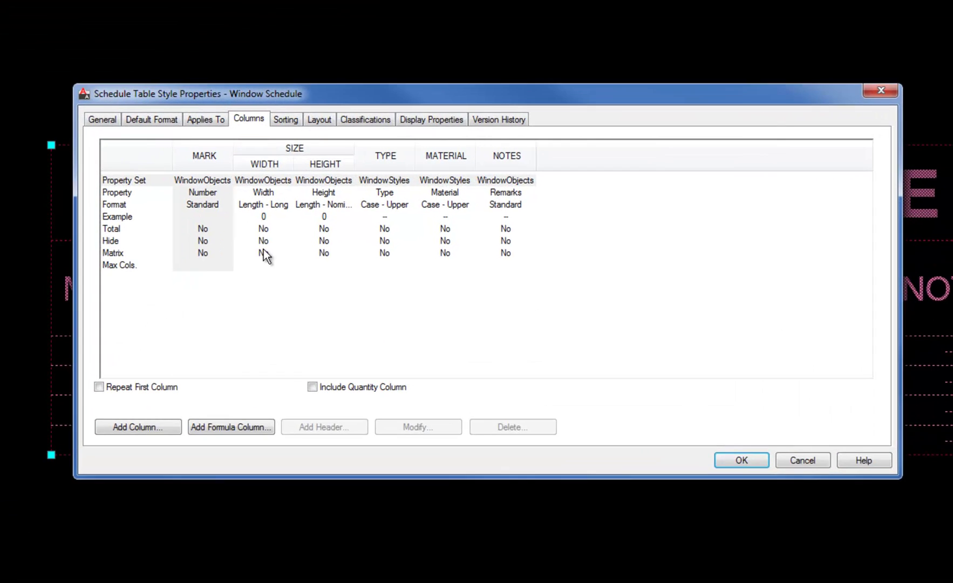
pyautogui.click(300, 394)
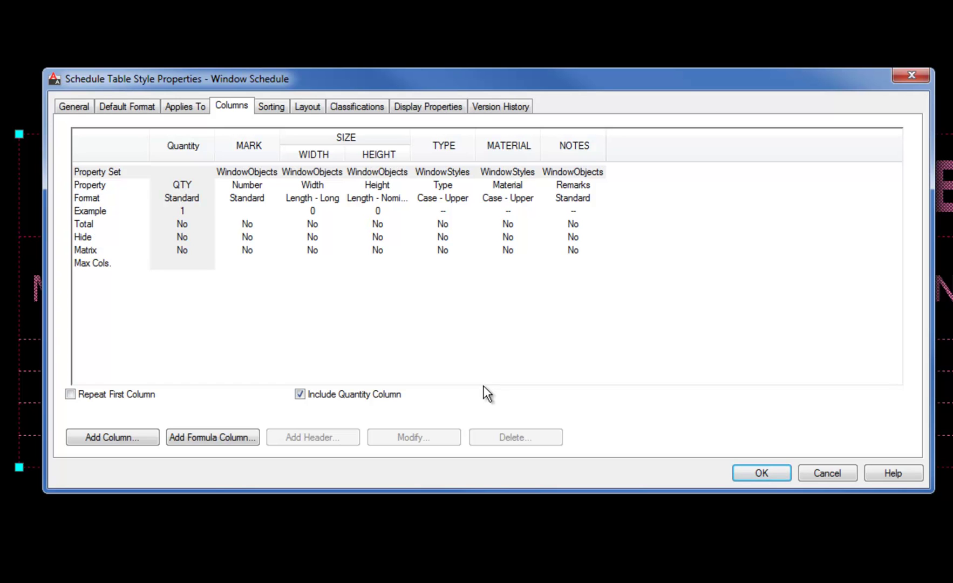
pyautogui.click(747, 472)
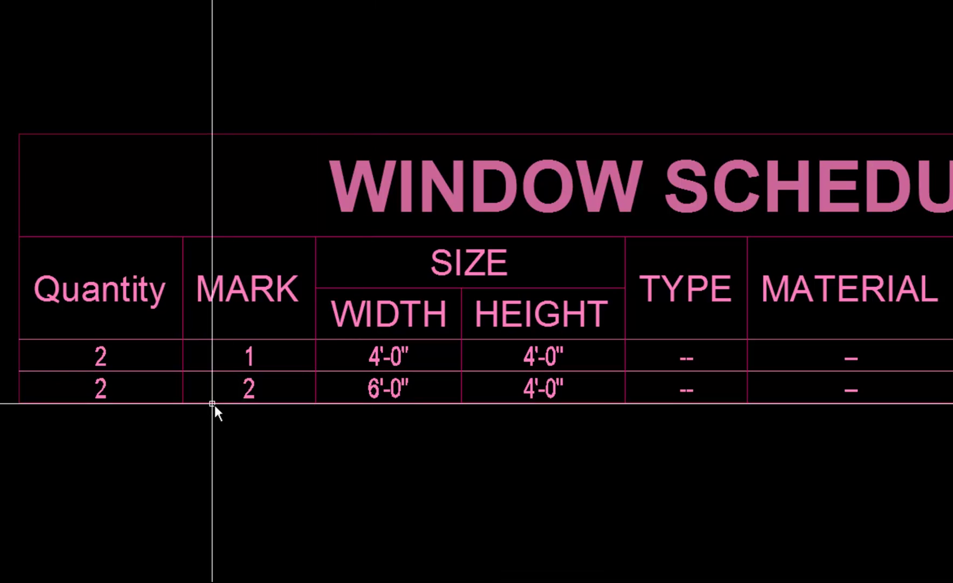
# Hide the Quantity column in the window schedule's table style while keeping it included.
pyautogui.click(149, 402)
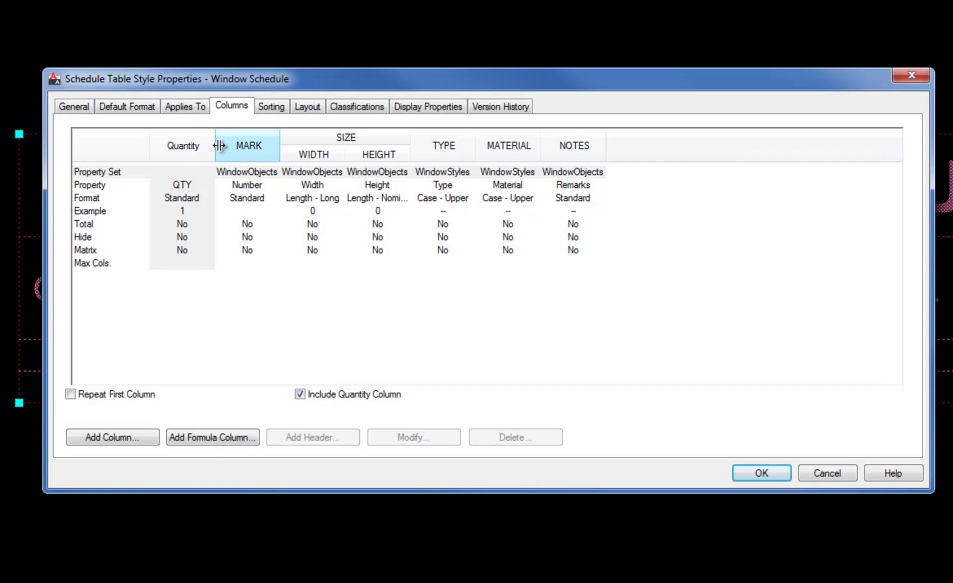
pyautogui.click(192, 140)
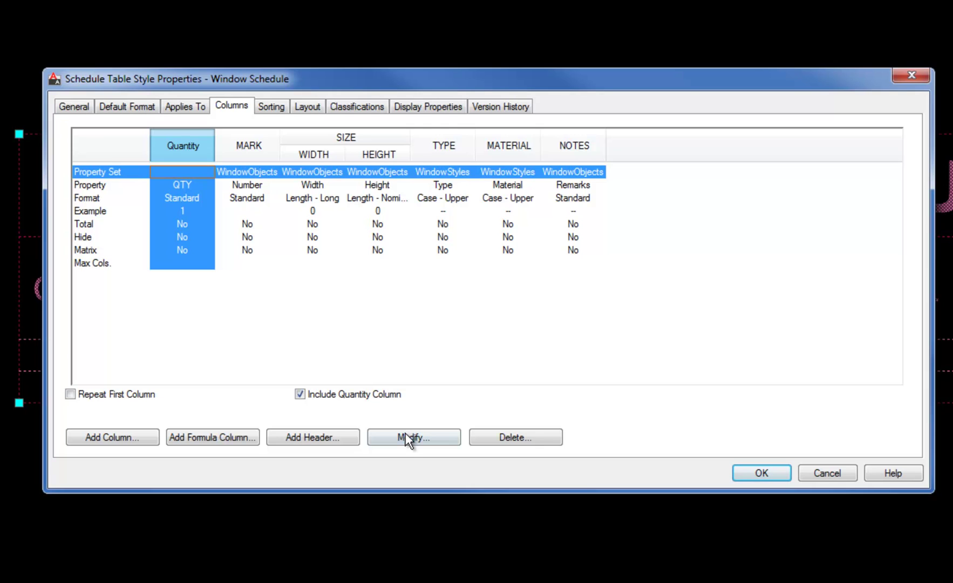
pyautogui.click(405, 435)
pyautogui.click(527, 328)
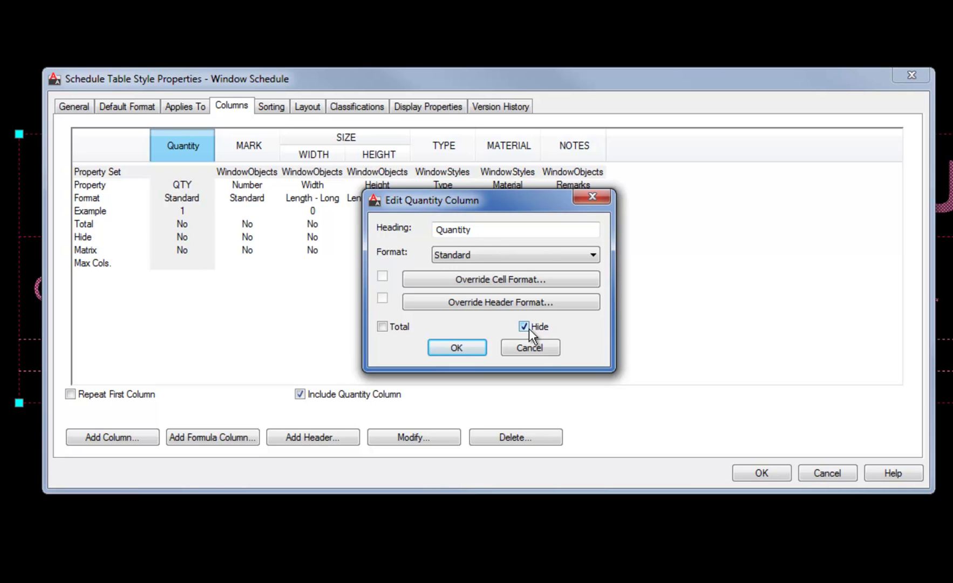
pyautogui.click(461, 349)
pyautogui.click(755, 469)
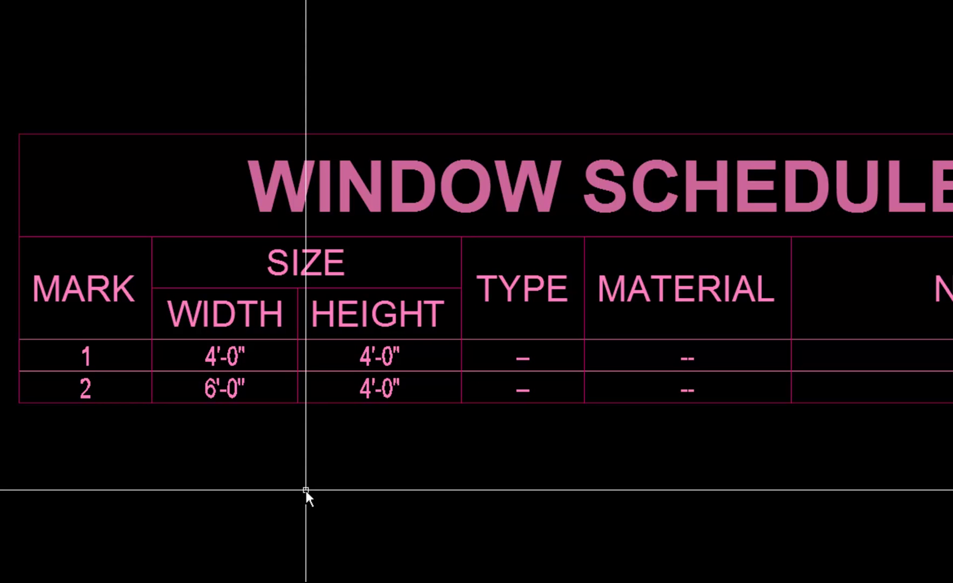
# Review the column settings of the window schedule's table style, including the hidden Quantity column.
pyautogui.click(505, 401)
pyautogui.rightClick(504, 401)
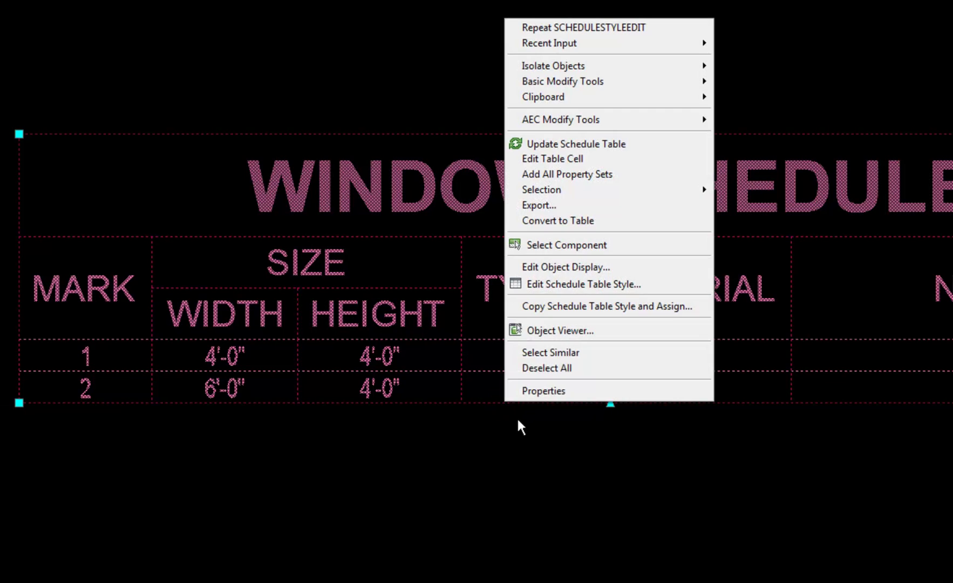
pyautogui.click(565, 284)
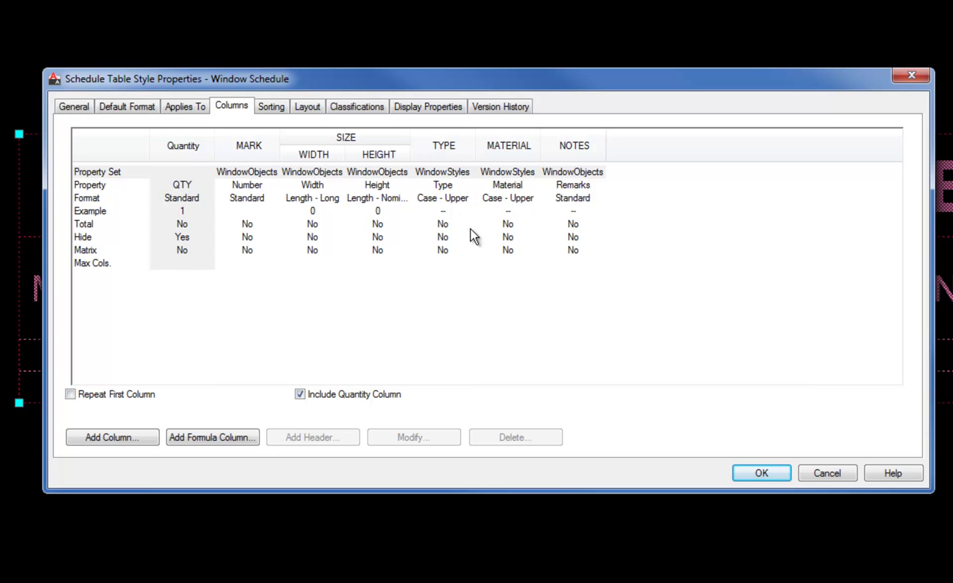
pyautogui.click(758, 473)
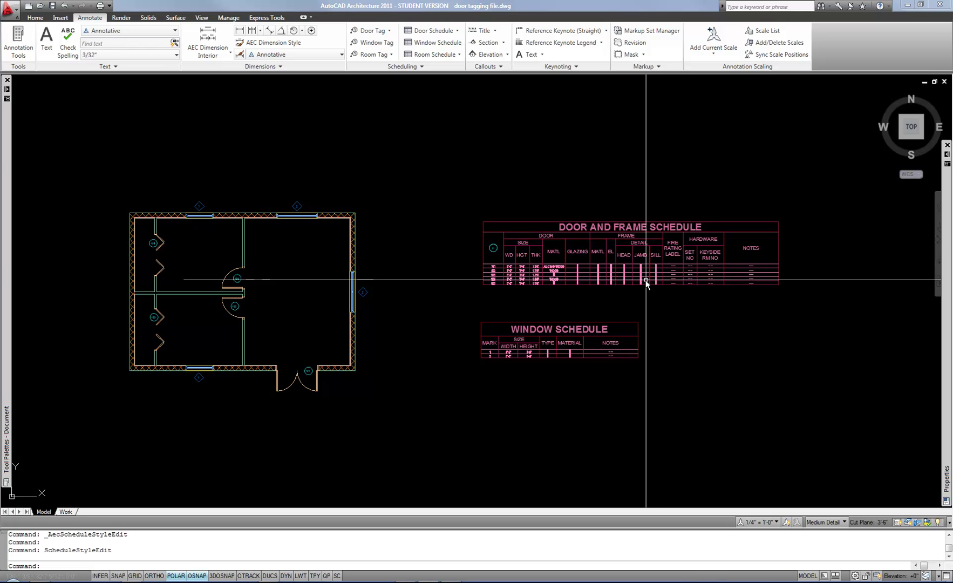
# Open the Add Column settings for the door and frame schedule's table style and enlarge the window to show more properties.
pyautogui.click(603, 285)
pyautogui.rightClick(603, 285)
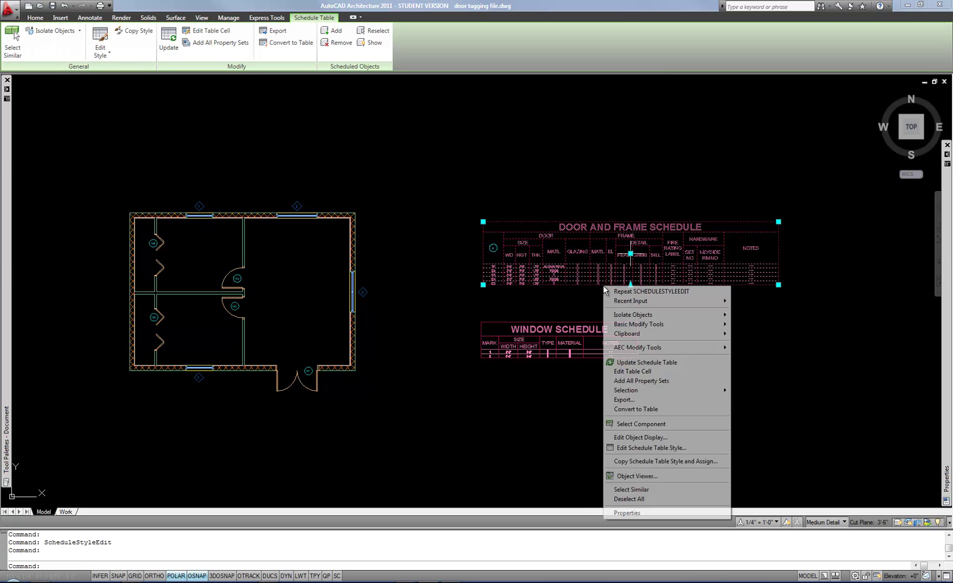
pyautogui.click(644, 447)
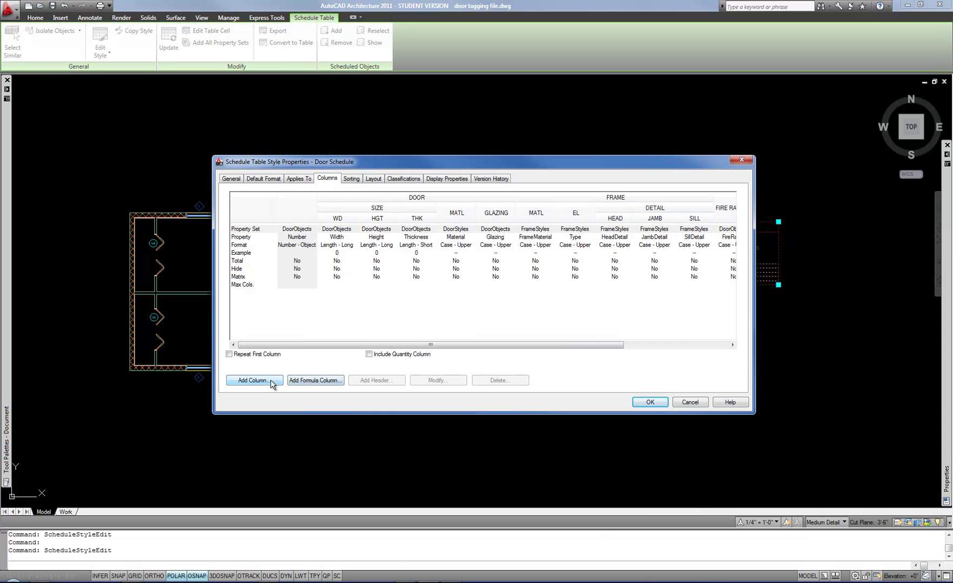
pyautogui.click(271, 383)
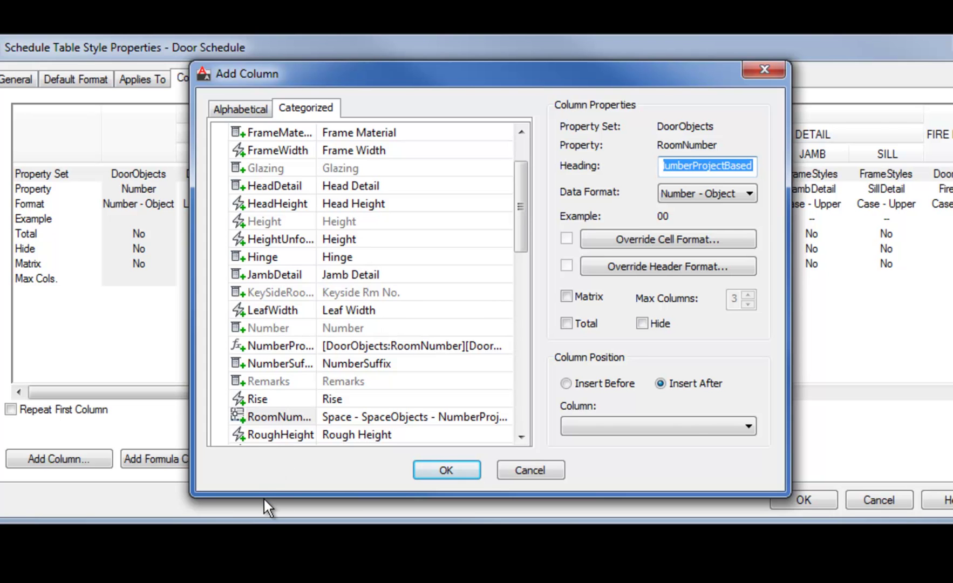
pyautogui.moveTo(264, 493); pyautogui.dragTo(263, 582)
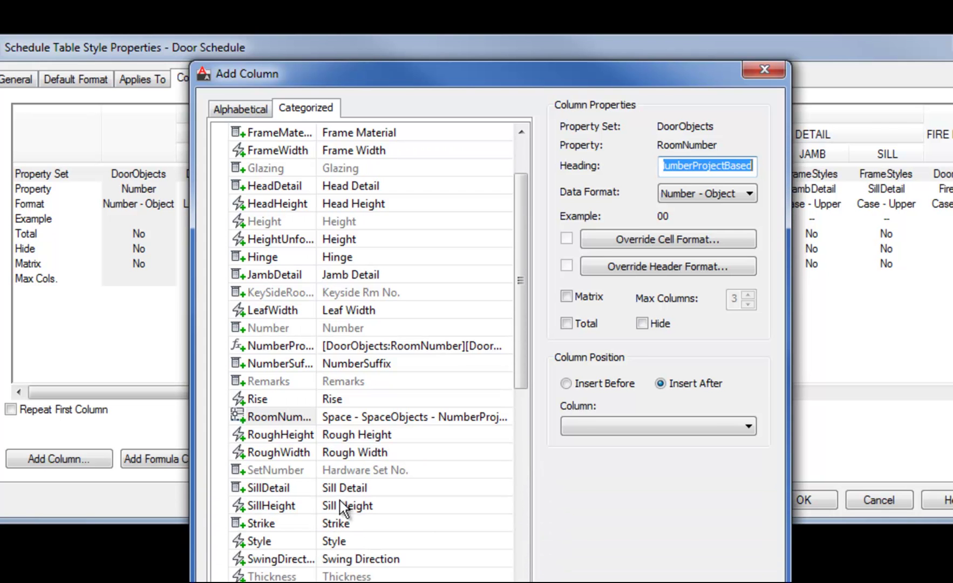